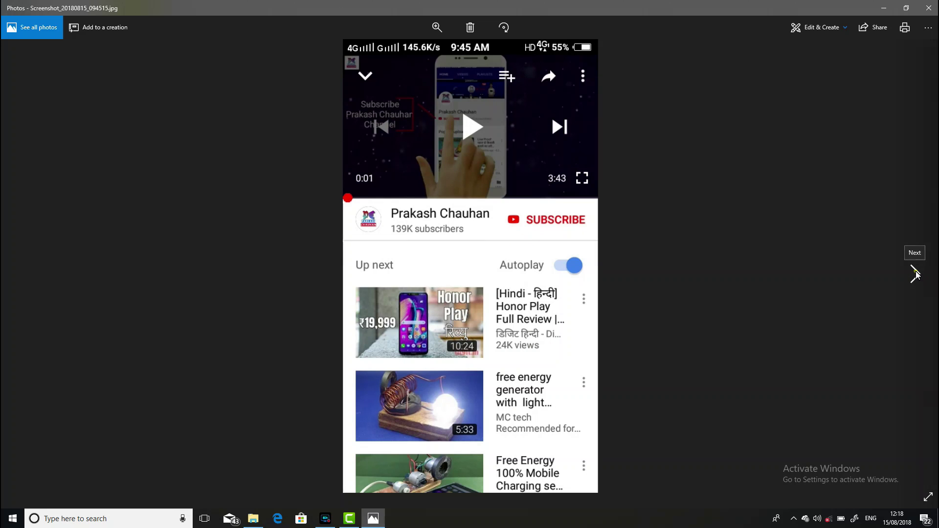
# Step through three more YouTube phone screenshots in Windows Photos, then close the viewer
pyautogui.click(914, 274)
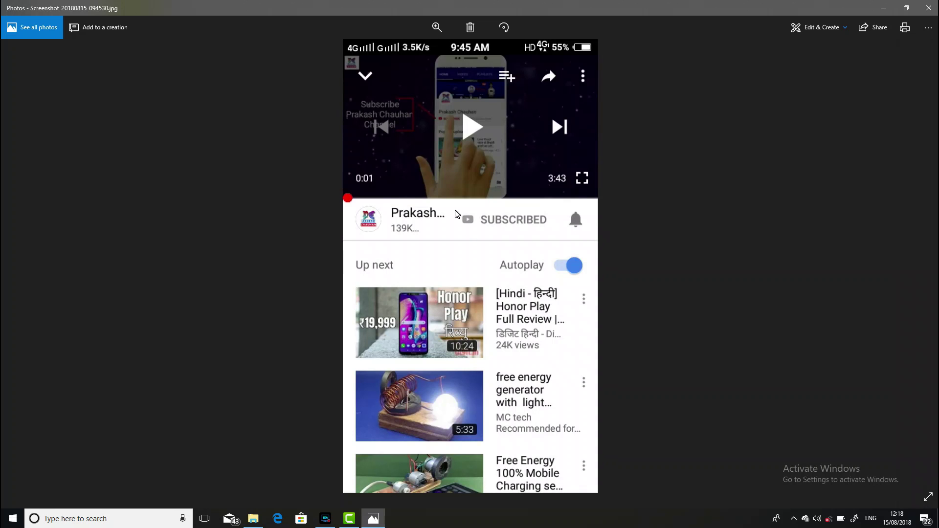
pyautogui.click(913, 268)
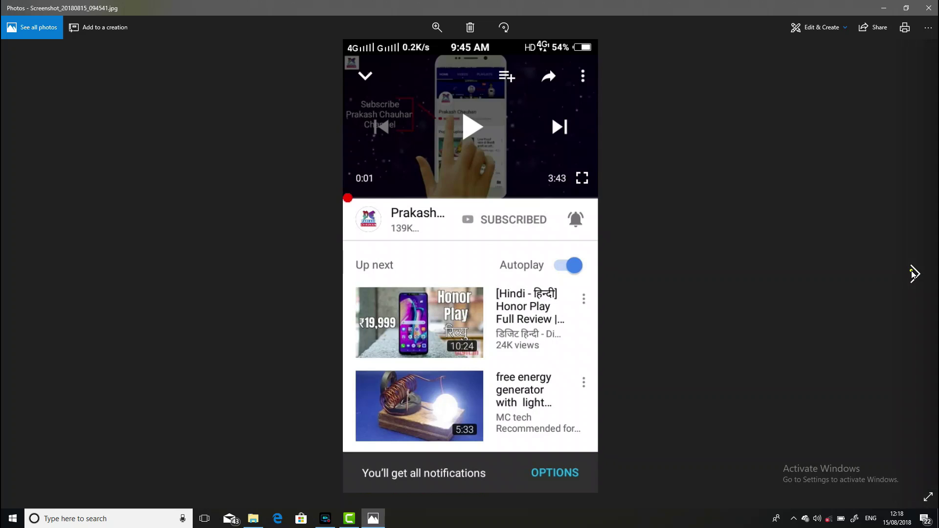
pyautogui.click(914, 273)
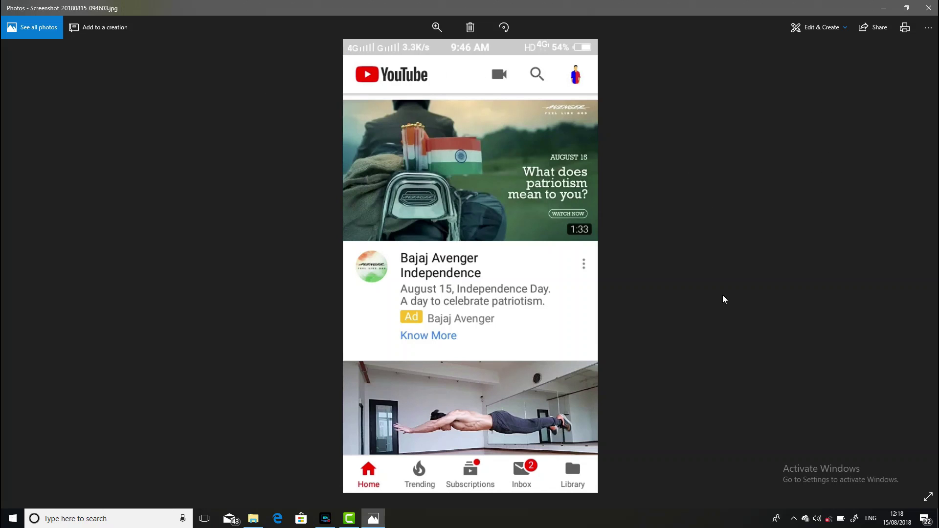
pyautogui.click(928, 7)
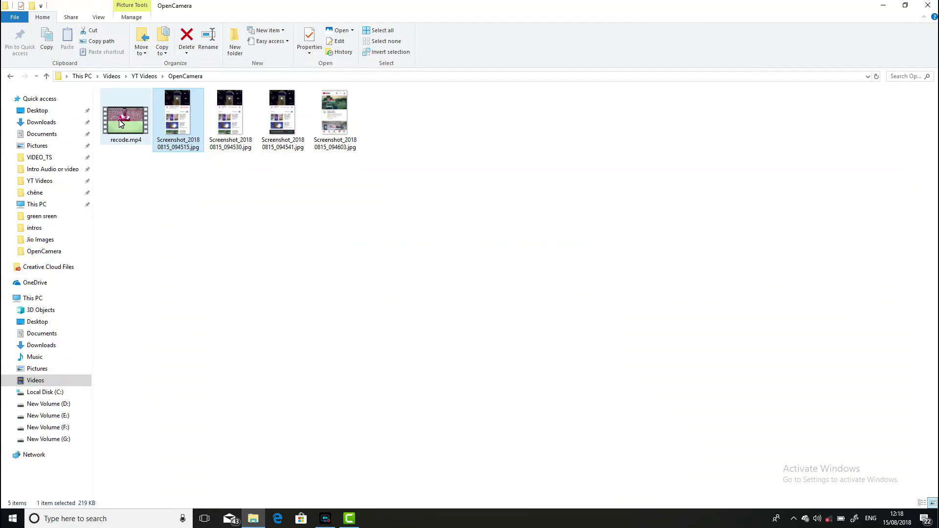
pyautogui.doubleClick(120, 123)
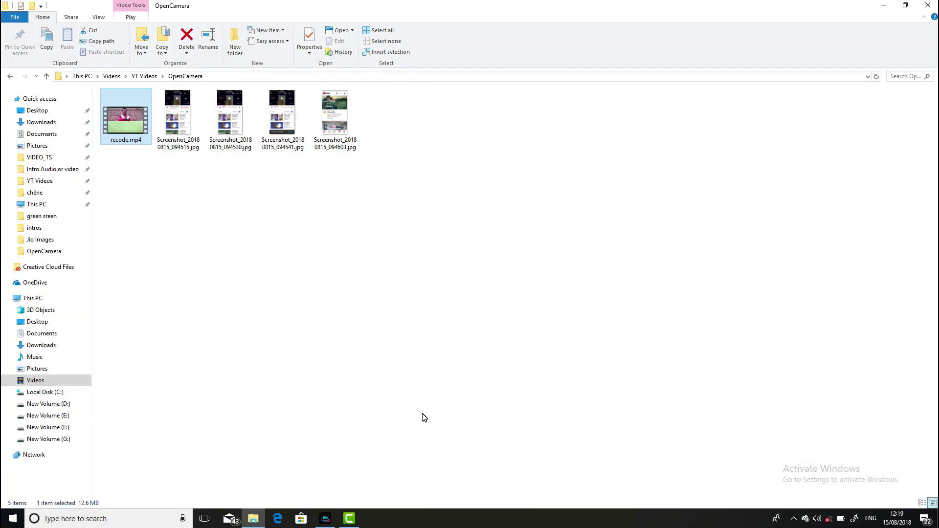
pyautogui.moveTo(349, 519)
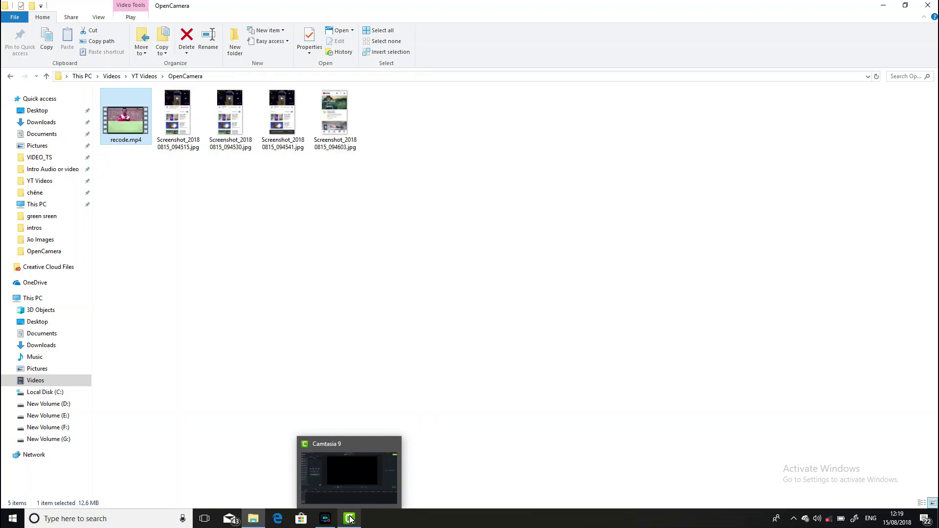
# Import recode.mp4 and the four screenshots from YT Videos > OpenCamera into Camtasia's Media Bin
pyautogui.click(350, 521)
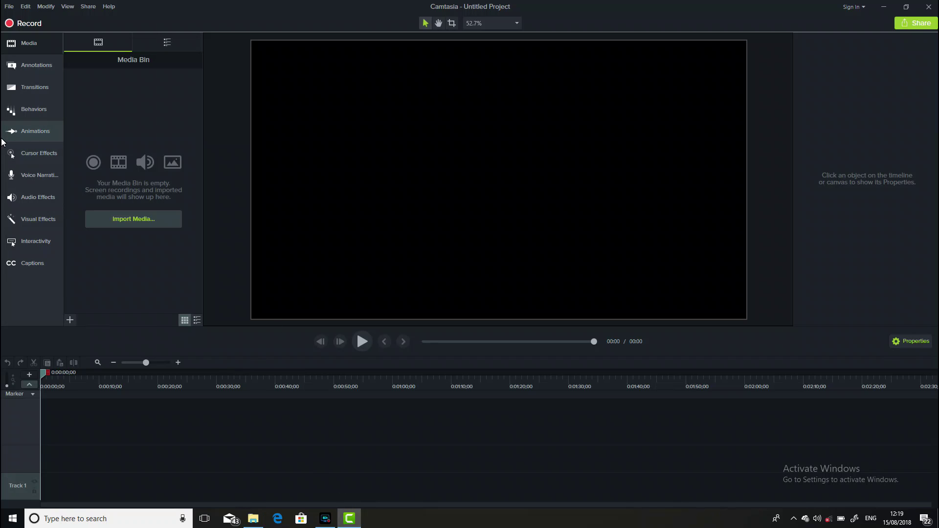
pyautogui.click(134, 220)
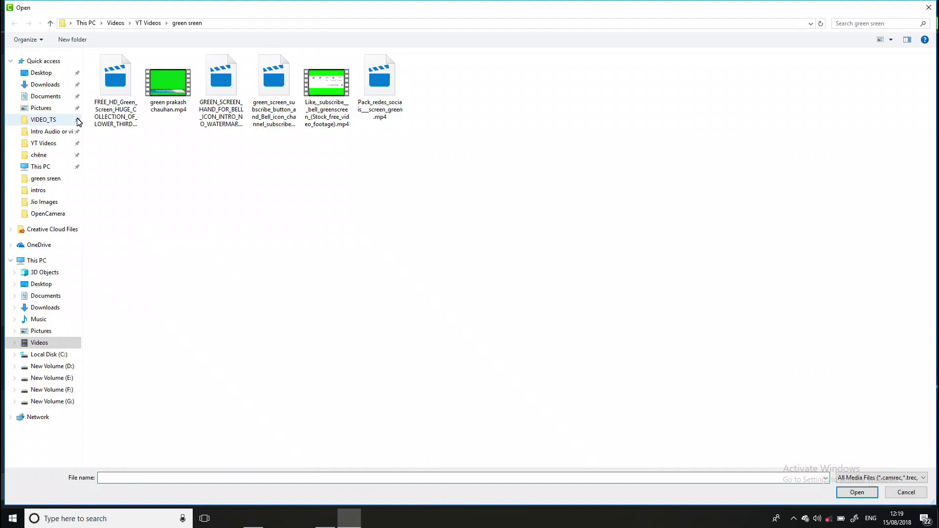
pyautogui.click(44, 143)
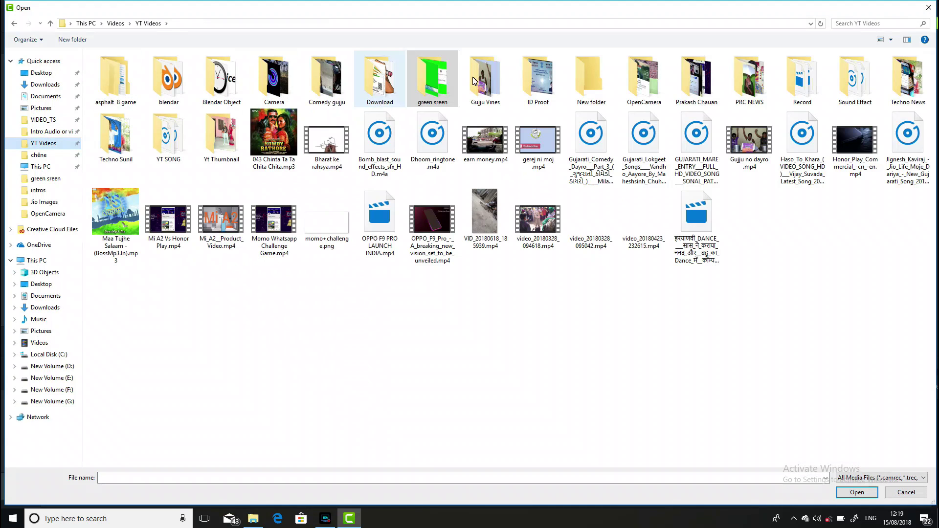
pyautogui.click(644, 89)
pyautogui.doubleClick(643, 88)
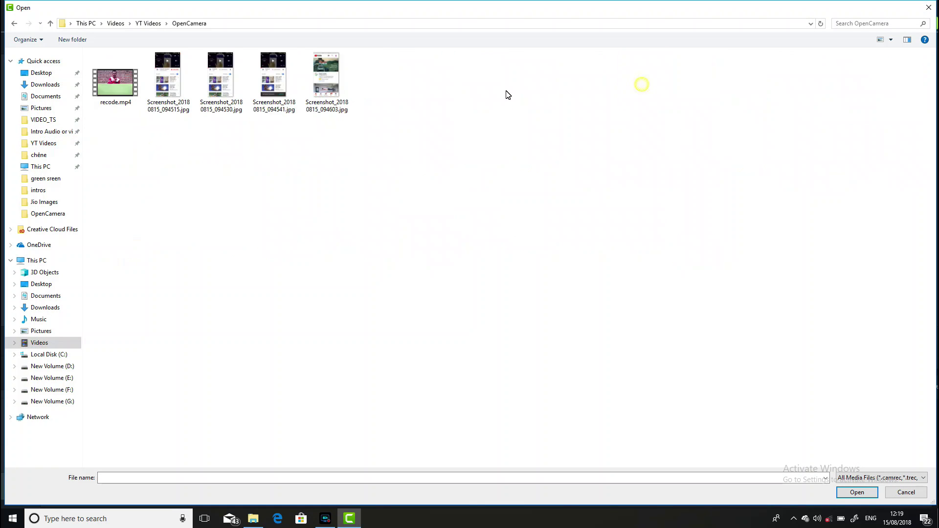
pyautogui.moveTo(277, 85); pyautogui.dragTo(94, 98)
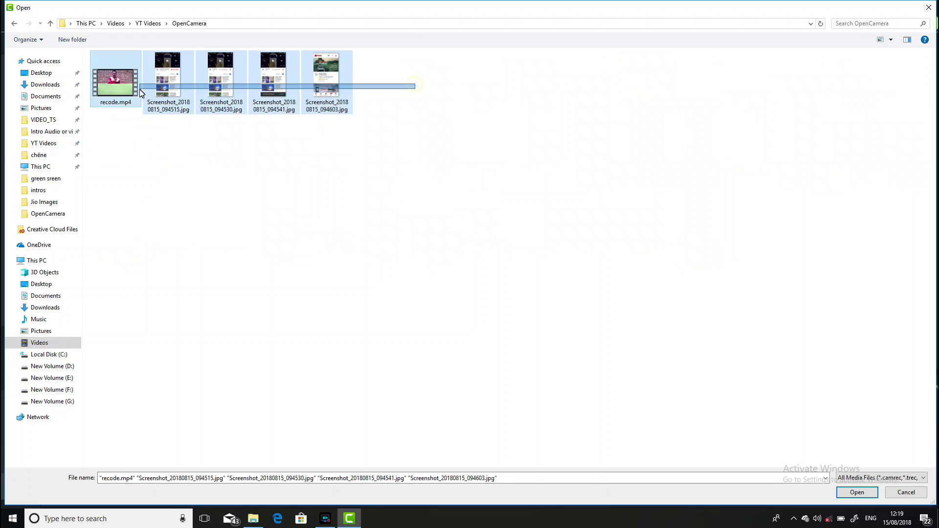
pyautogui.click(856, 492)
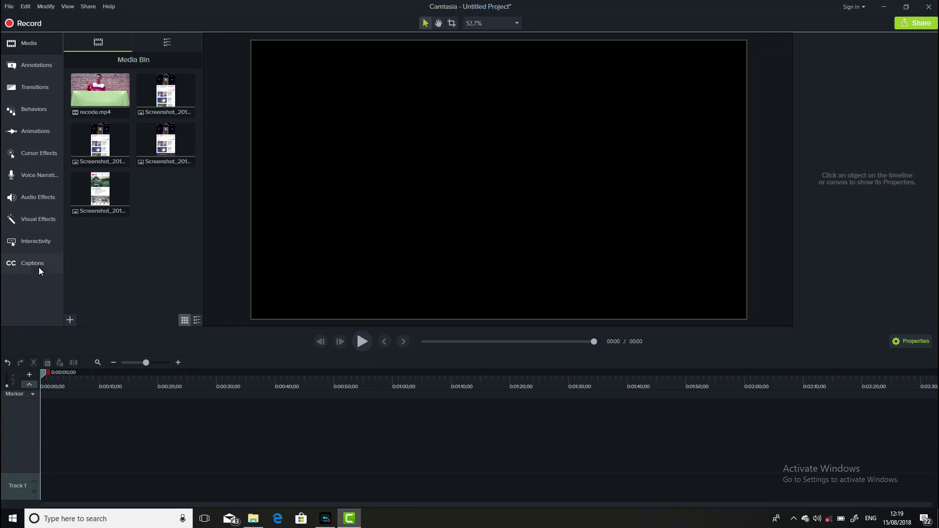
# Drag Screenshot_20180815_094515 onto the canvas and set the canvas zoom to 100%
pyautogui.click(172, 98)
pyautogui.moveTo(173, 98); pyautogui.dragTo(557, 171)
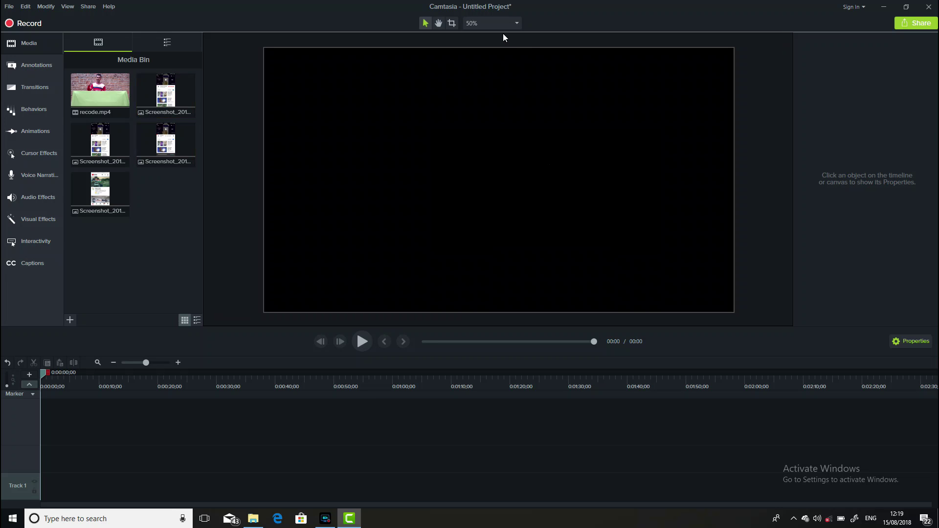
pyautogui.click(497, 25)
pyautogui.click(481, 88)
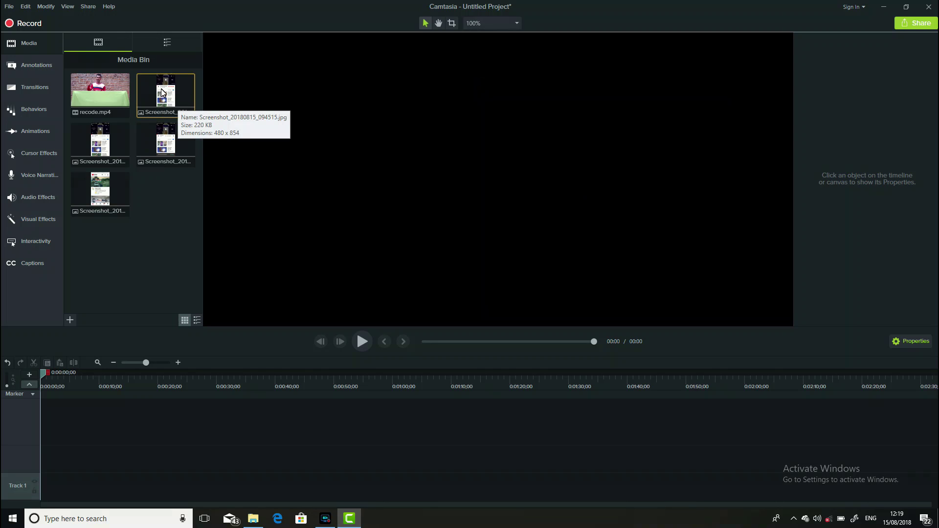
# Place the screenshot at the start of Track 1 and stretch it to about 37 seconds
pyautogui.moveTo(172, 93); pyautogui.dragTo(55, 464)
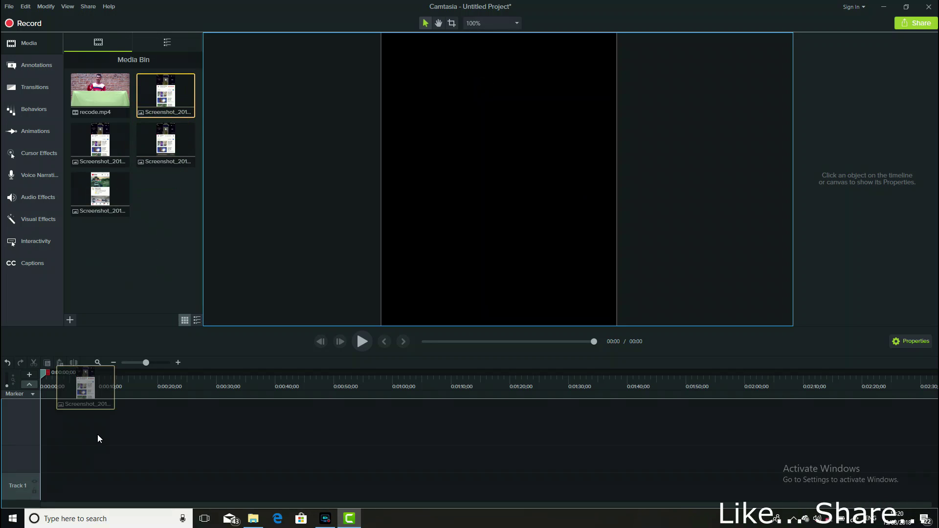
pyautogui.moveTo(54, 460); pyautogui.dragTo(87, 457)
pyautogui.moveTo(24, 481); pyautogui.dragTo(46, 488)
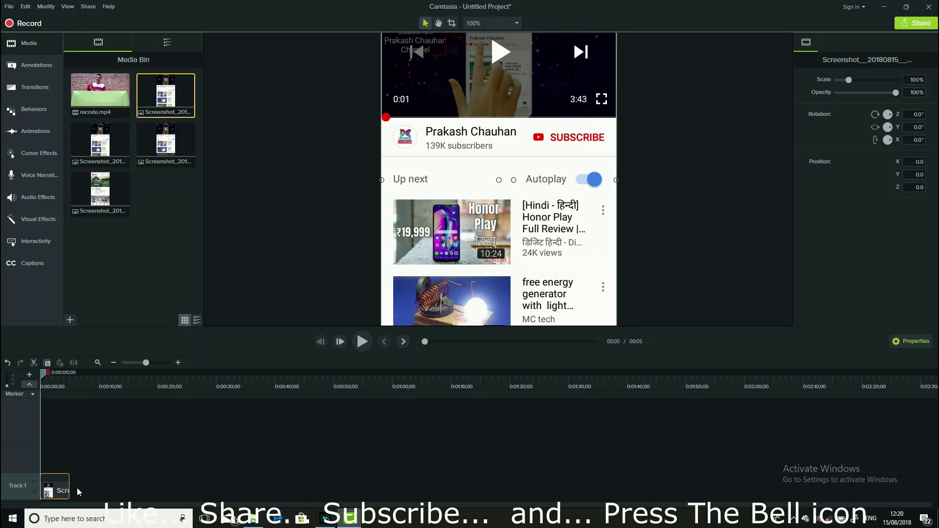
pyautogui.click(72, 489)
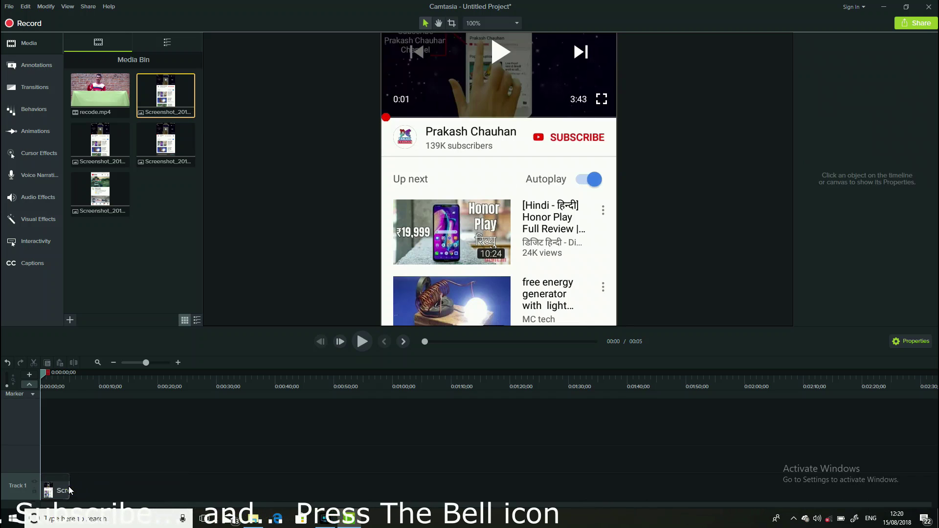
pyautogui.click(61, 489)
pyautogui.moveTo(119, 492); pyautogui.dragTo(260, 487)
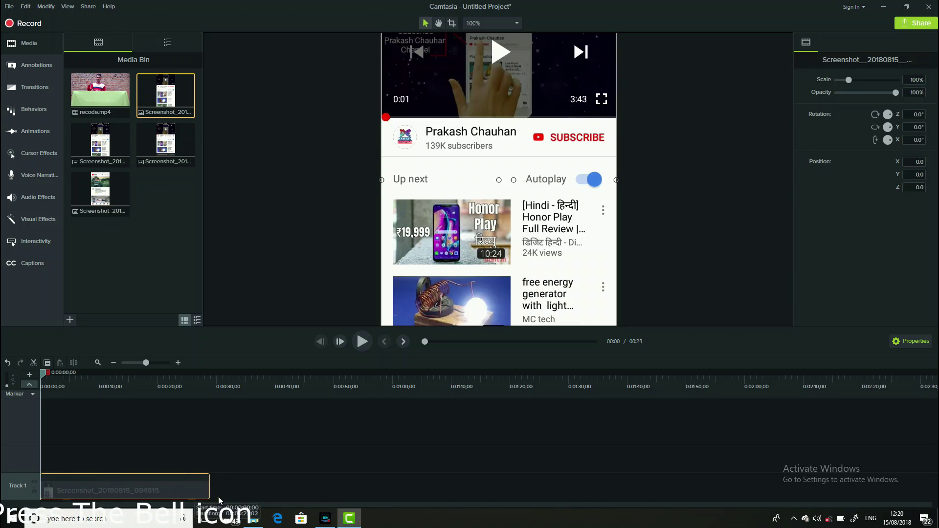
pyautogui.click(70, 443)
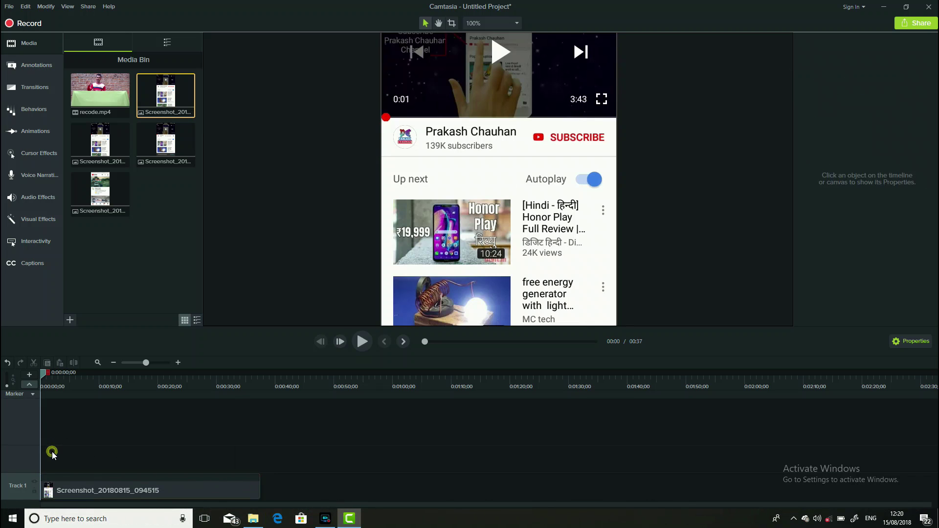
pyautogui.scroll(-3, 497, 177)
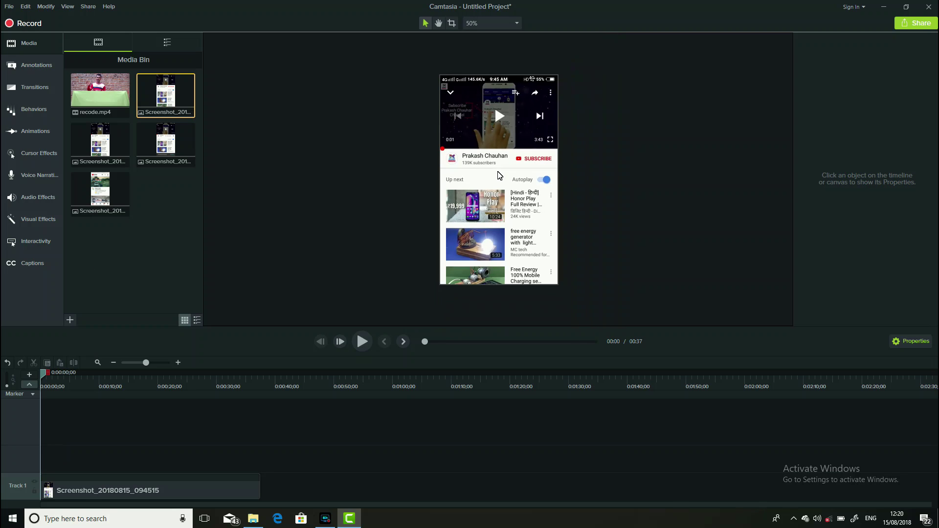
pyautogui.scroll(1, 498, 175)
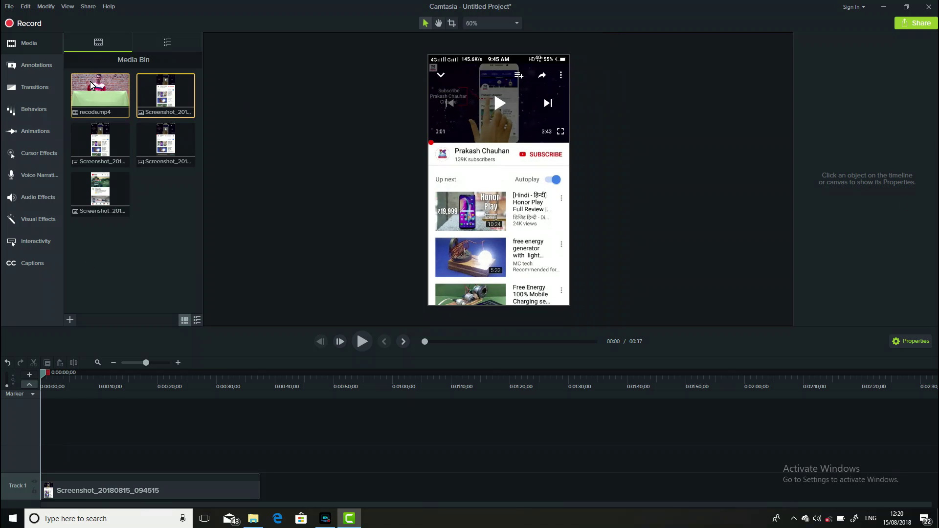
# Add recode.mp4 on Track 2 and shorten the screenshot clip to about 34 seconds
pyautogui.moveTo(96, 90); pyautogui.dragTo(41, 467)
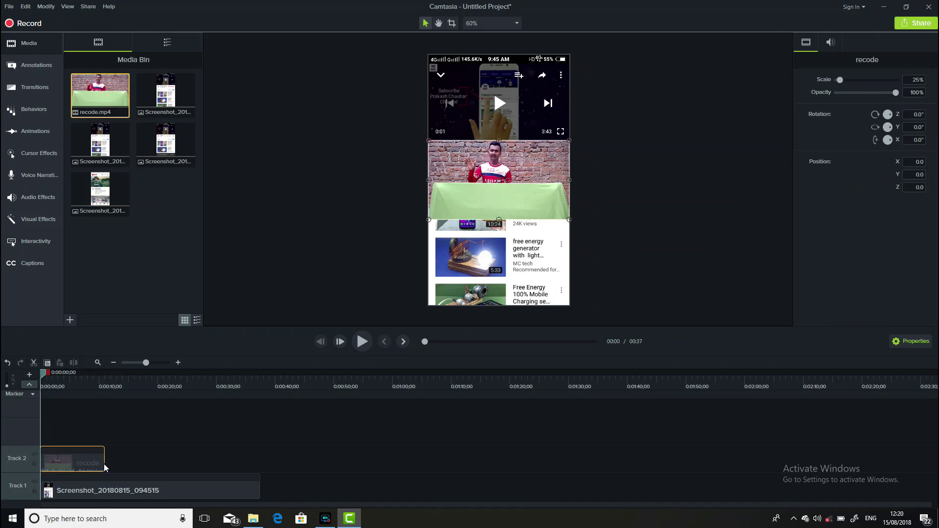
pyautogui.moveTo(104, 464)
pyautogui.mouseDown()
pyautogui.moveTo(103, 476)
pyautogui.moveTo(91, 474)
pyautogui.mouseUp()
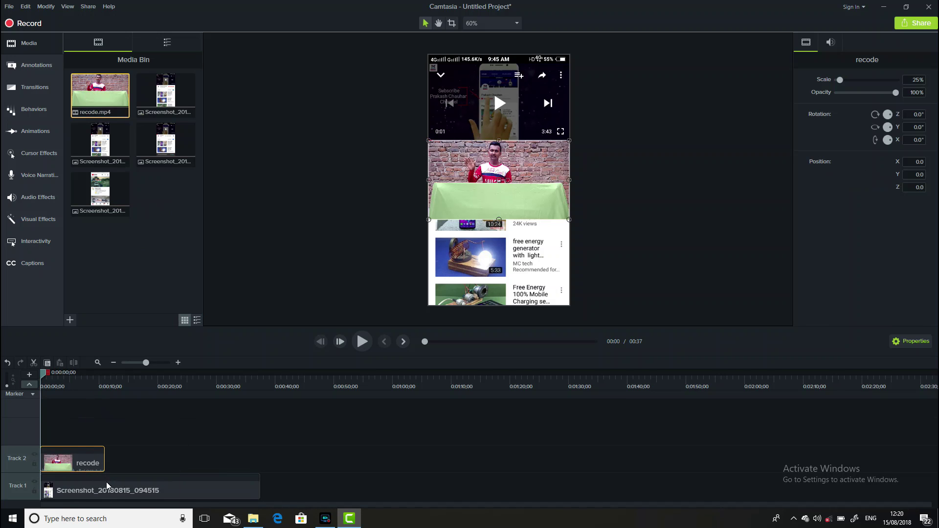
pyautogui.click(259, 491)
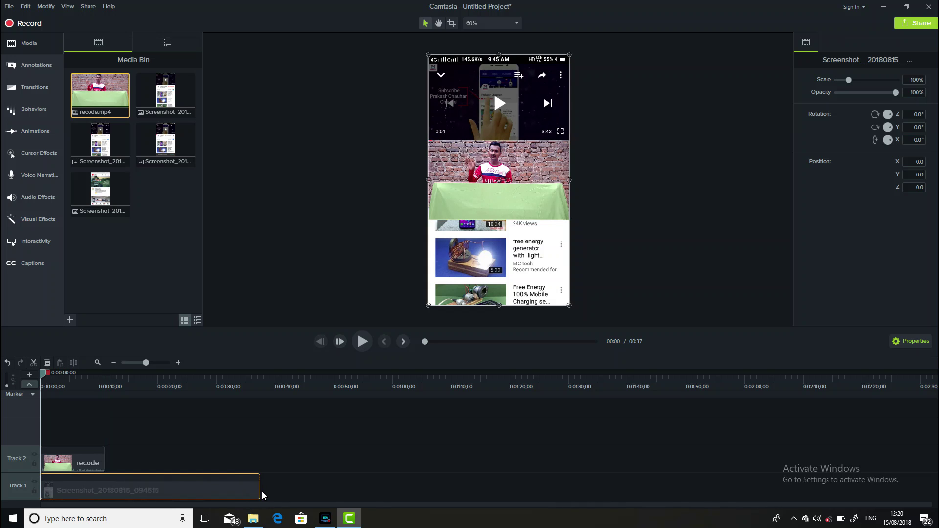
pyautogui.moveTo(259, 491); pyautogui.dragTo(103, 486)
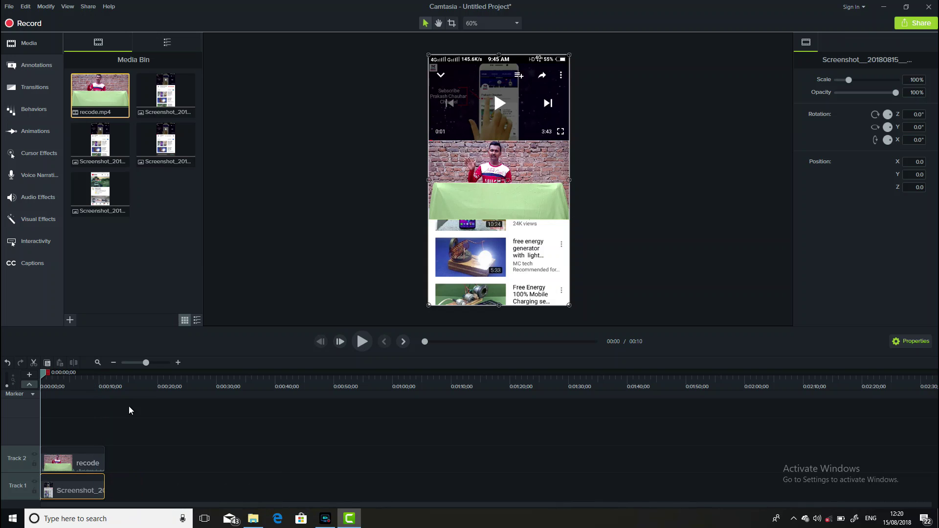
# Adjust the timeline zoom, select the recode clip and rewind the playhead to 0:00
pyautogui.click(162, 361)
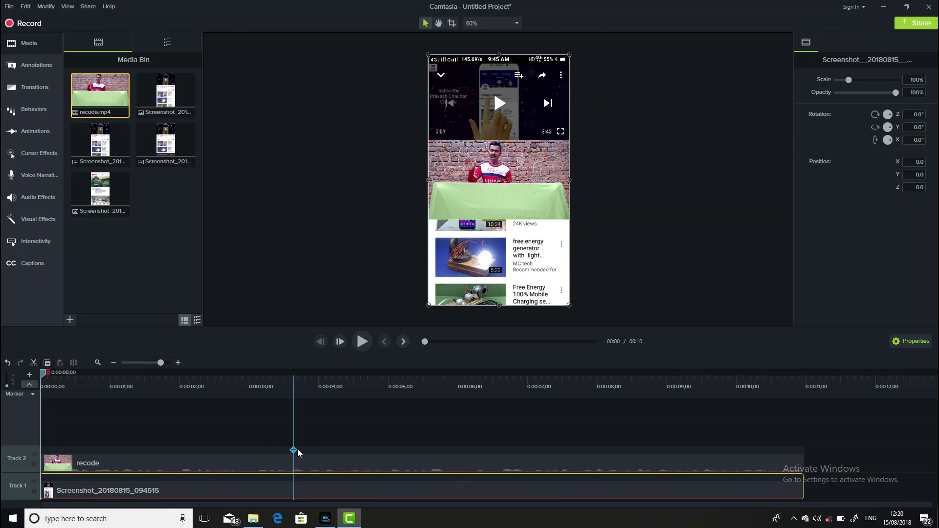
pyautogui.click(154, 362)
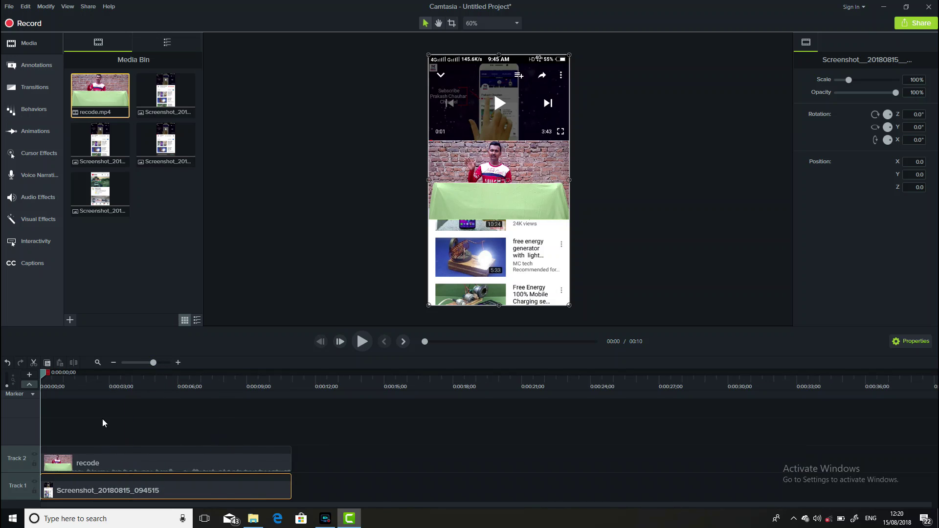
pyautogui.click(126, 461)
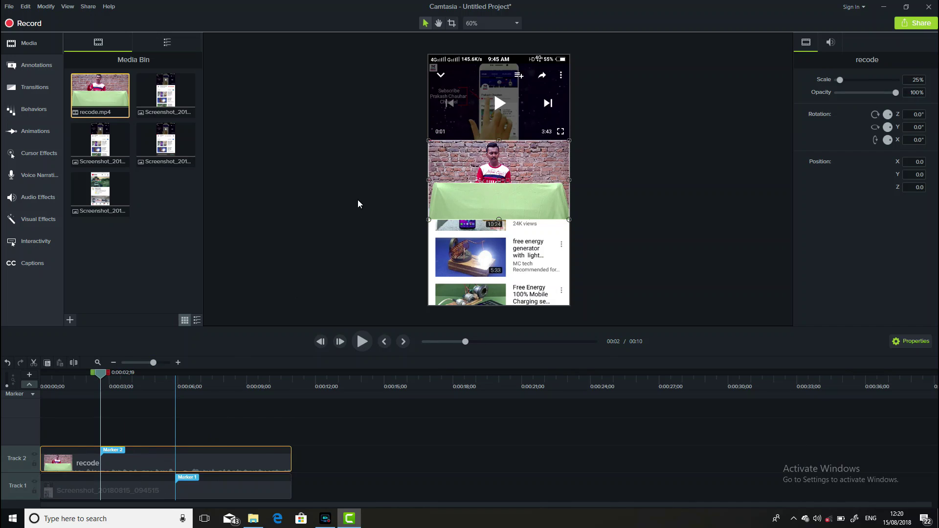
pyautogui.hotkey('ctrl', 'Home')
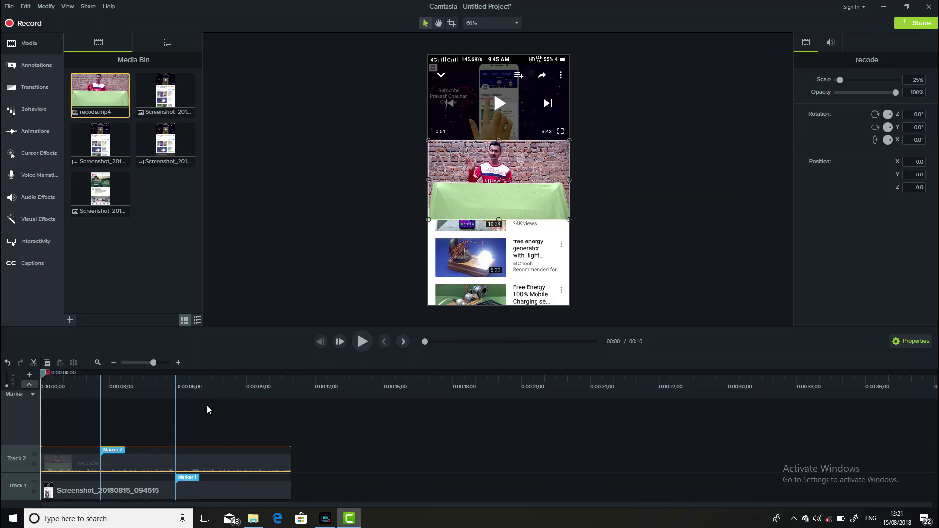
# Move the recode clip to the top, scale it to 34.5%, centre it and fade it to 57% opacity
pyautogui.moveTo(483, 176); pyautogui.dragTo(479, 103)
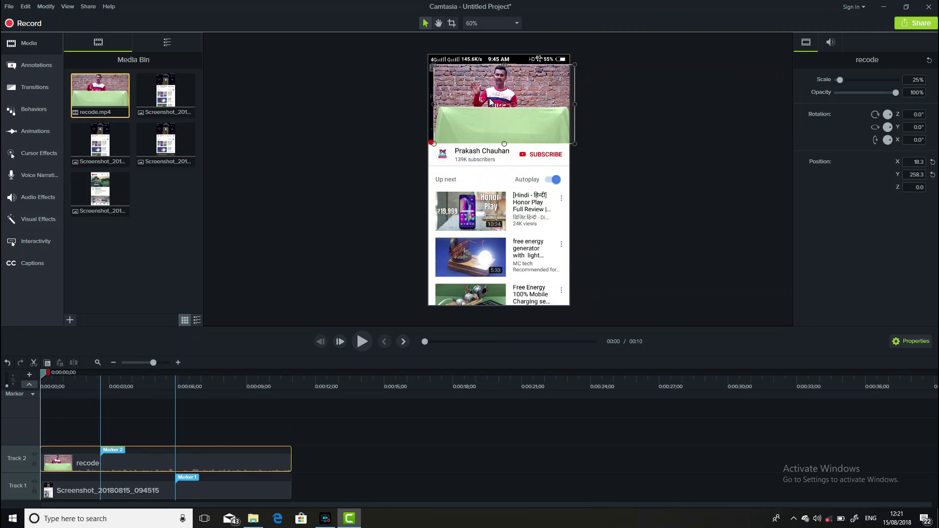
pyautogui.moveTo(479, 103); pyautogui.dragTo(479, 93)
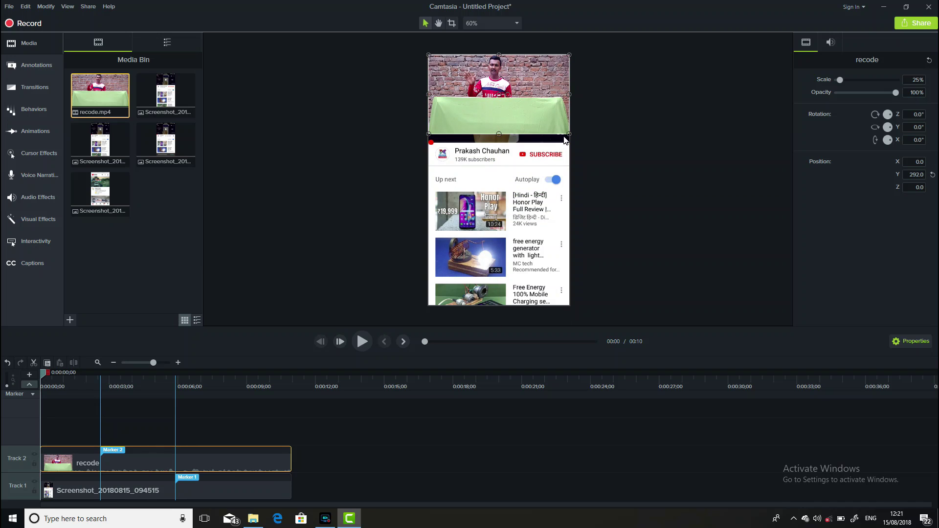
pyautogui.moveTo(569, 135); pyautogui.dragTo(622, 164)
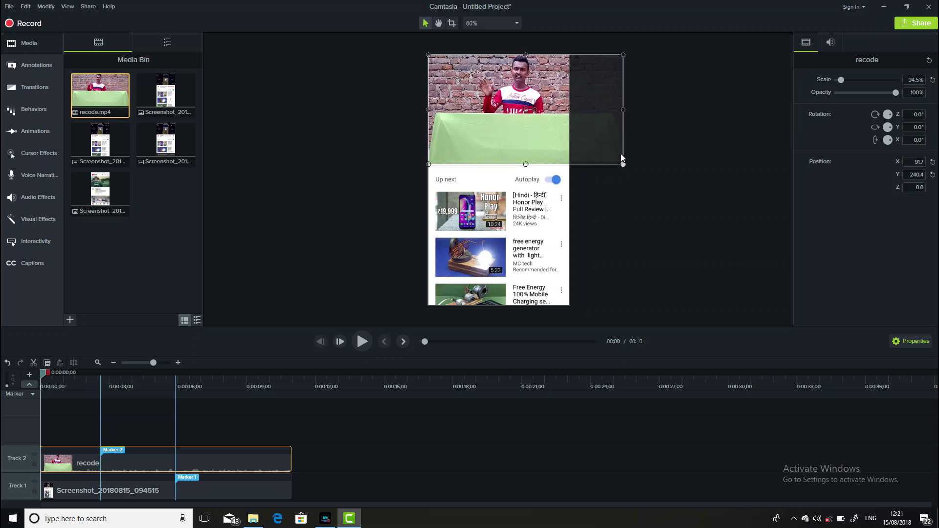
pyautogui.moveTo(537, 136); pyautogui.dragTo(513, 150)
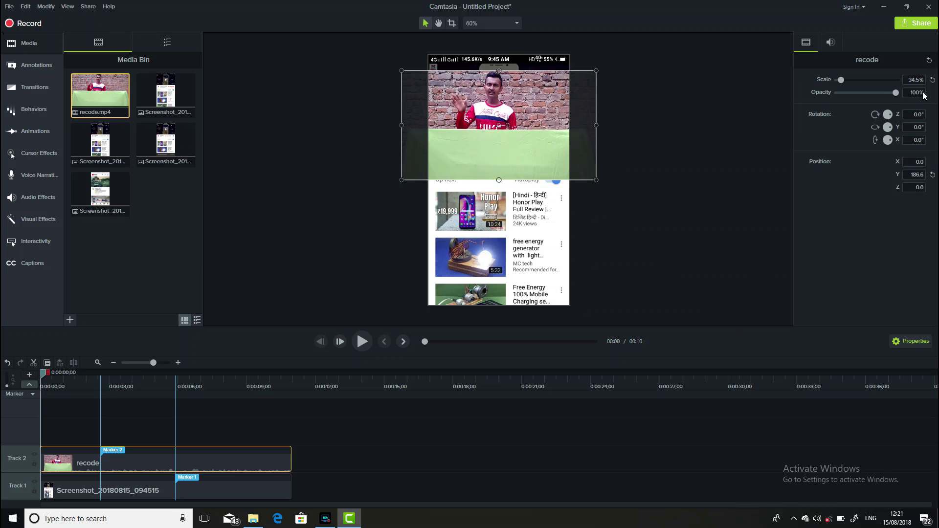
pyautogui.moveTo(894, 93); pyautogui.dragTo(864, 93)
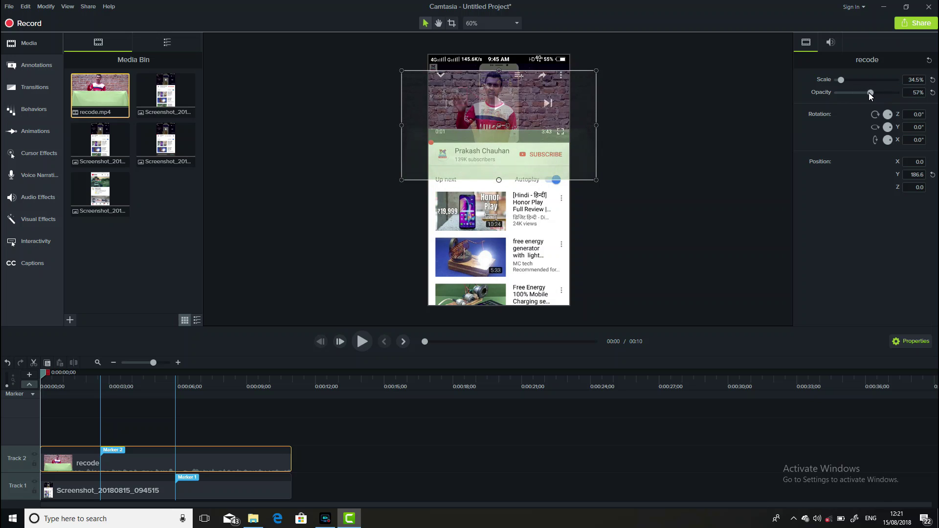
# Set the recode clip's opacity to 37% and move it down over the video area
pyautogui.moveTo(864, 93); pyautogui.dragTo(861, 93)
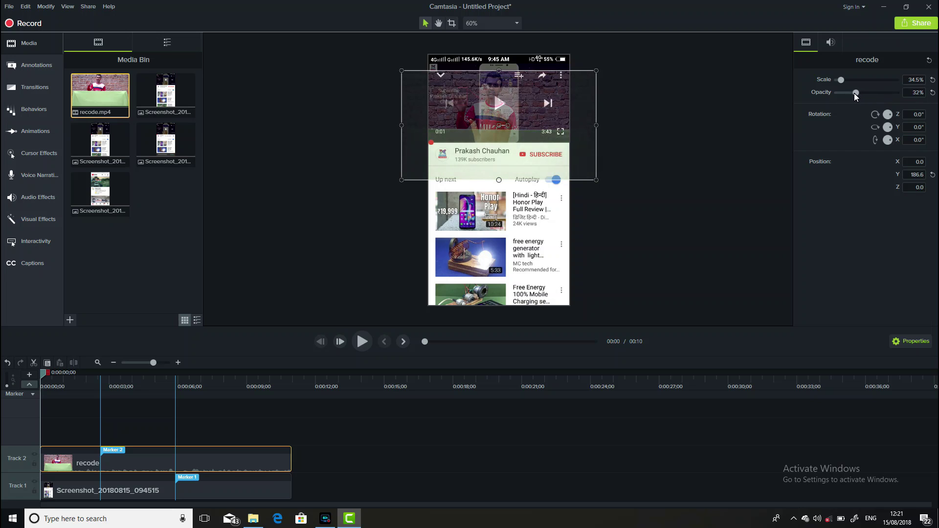
pyautogui.moveTo(856, 93); pyautogui.dragTo(858, 93)
pyautogui.moveTo(497, 124); pyautogui.dragTo(501, 137)
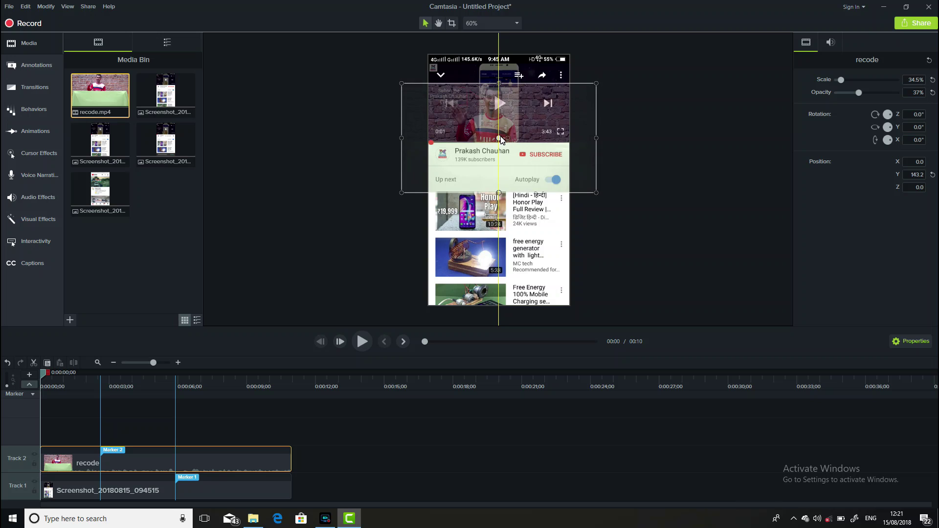
pyautogui.moveTo(501, 139); pyautogui.dragTo(502, 141)
# Reposition and enlarge the recode clip to 42.7% scale at X 0, Y 144.1
pyautogui.moveTo(592, 91); pyautogui.dragTo(624, 57)
pyautogui.moveTo(550, 116); pyautogui.dragTo(541, 126)
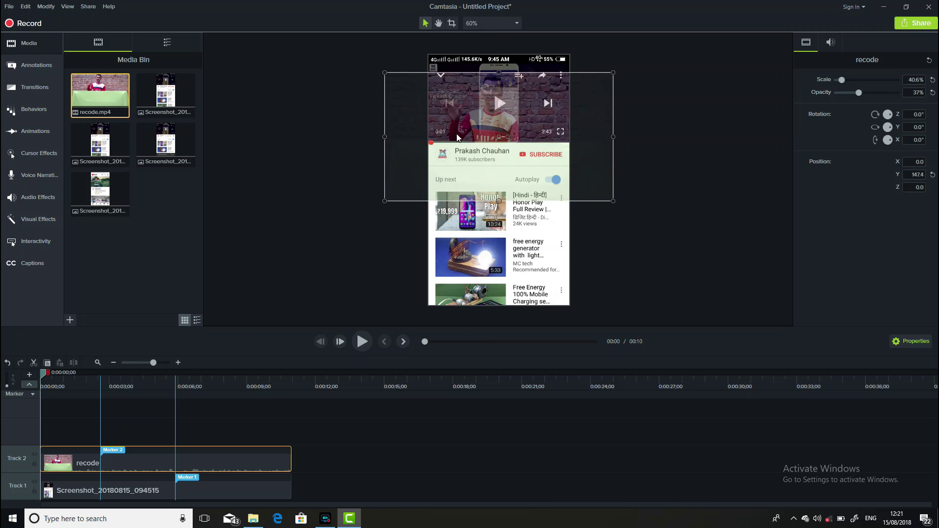
pyautogui.moveTo(605, 75); pyautogui.dragTo(611, 72)
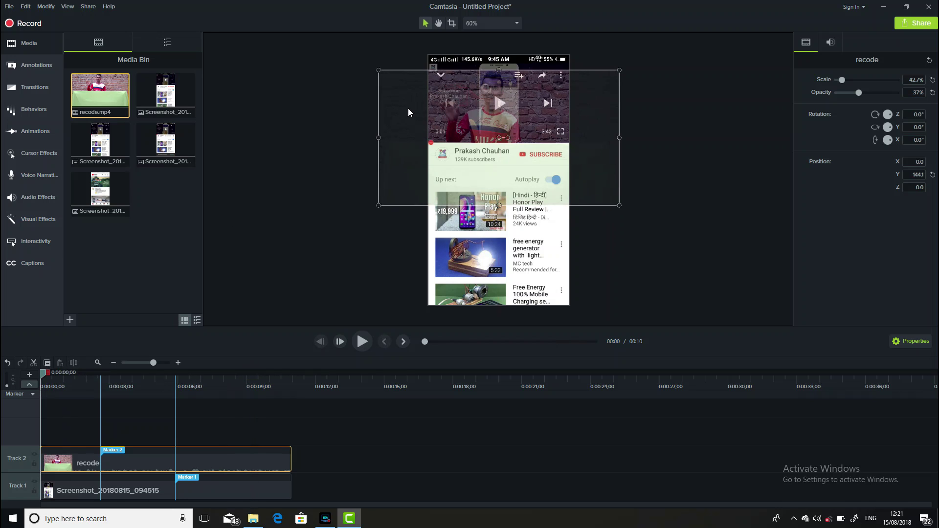
pyautogui.click(452, 26)
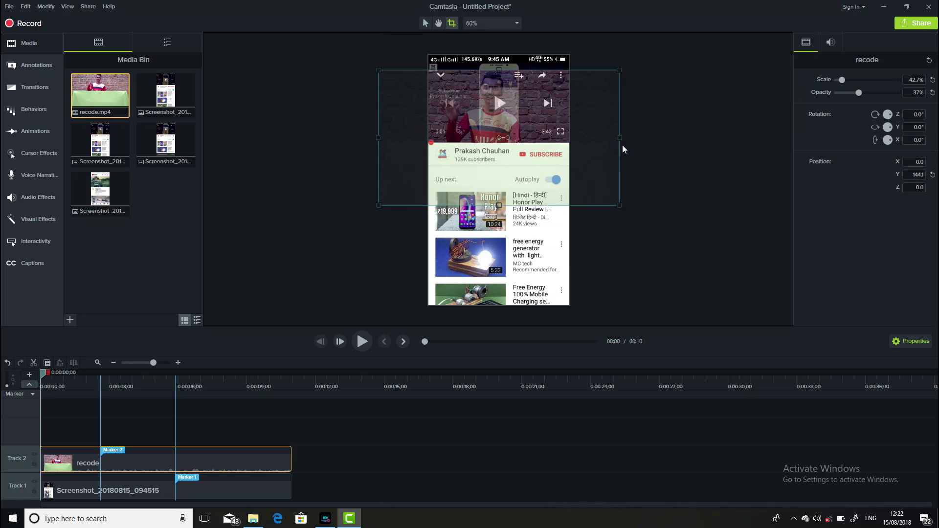
# Crop the recode clip's right, left and bottom edges to the phone's video area
pyautogui.moveTo(619, 138); pyautogui.dragTo(567, 138)
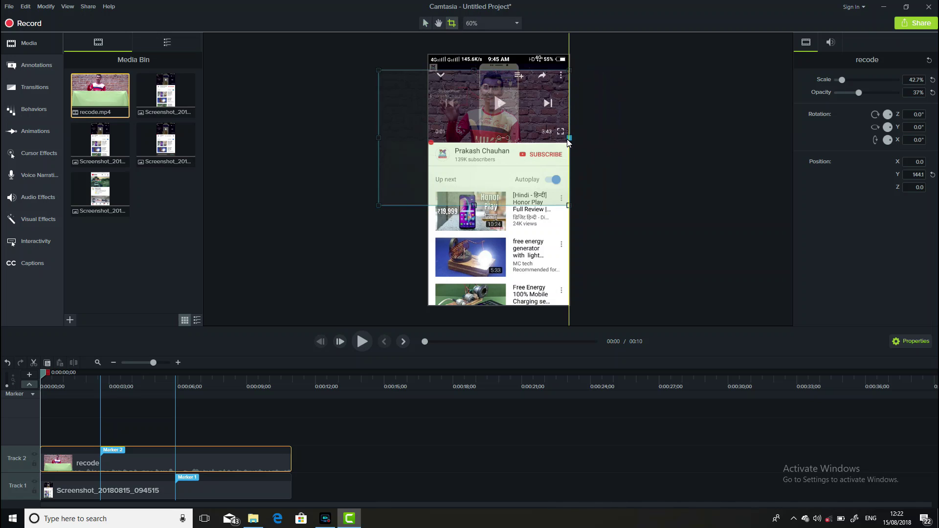
pyautogui.moveTo(378, 138); pyautogui.dragTo(429, 139)
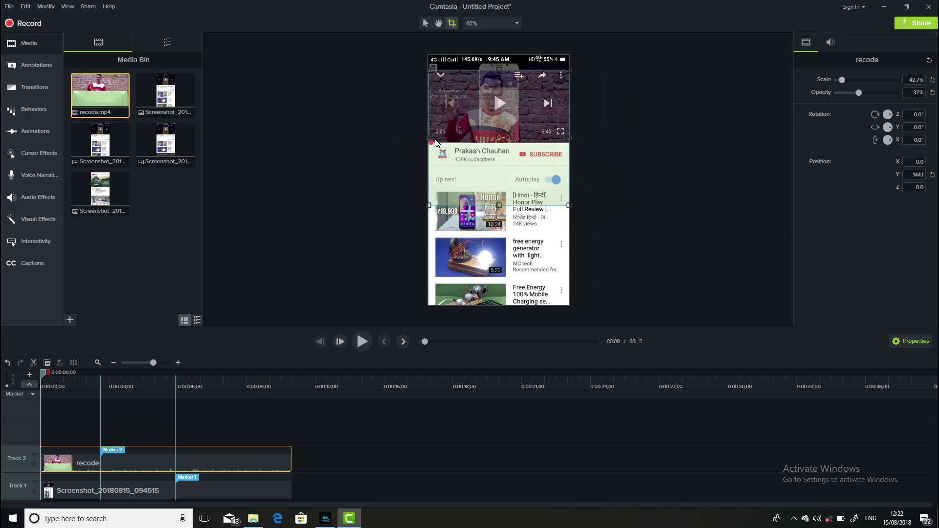
pyautogui.moveTo(498, 206); pyautogui.dragTo(502, 173)
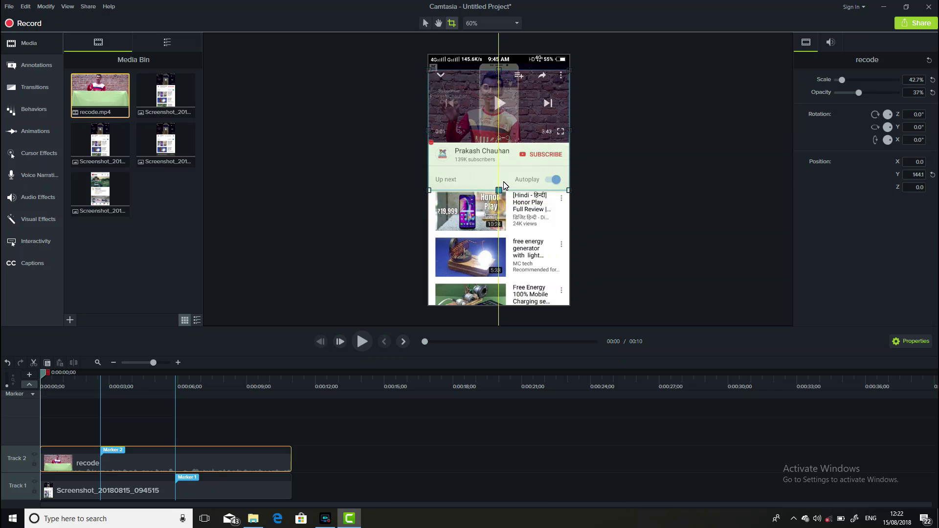
pyautogui.moveTo(503, 172); pyautogui.dragTo(506, 170)
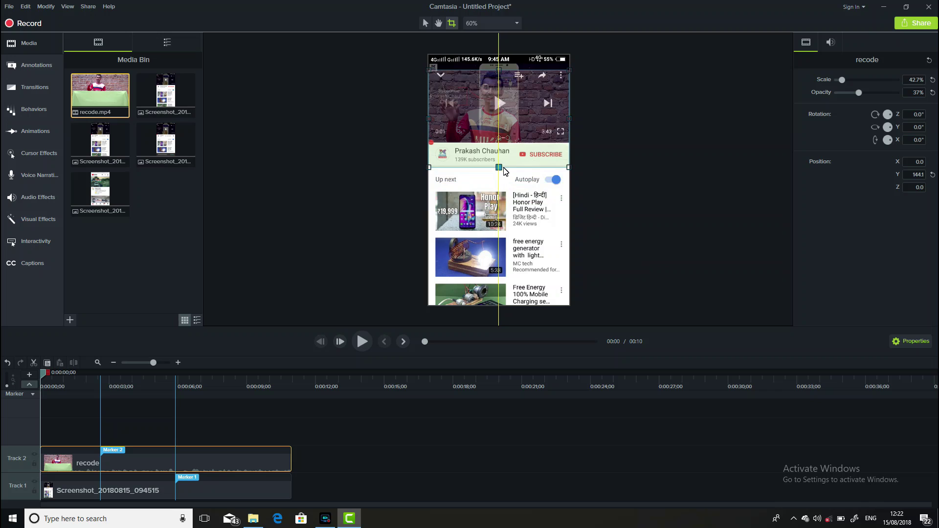
pyautogui.click(374, 162)
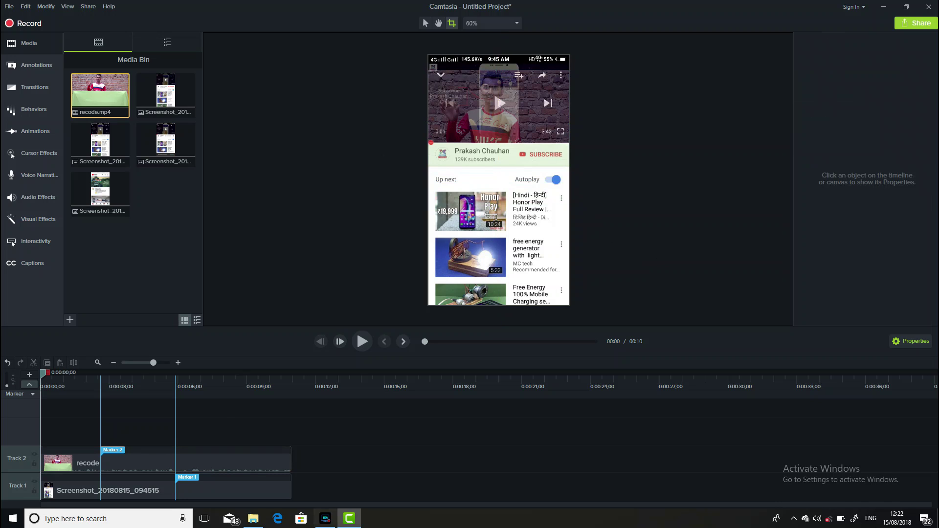
# Restore the recode clip to 100% opacity
pyautogui.click(109, 464)
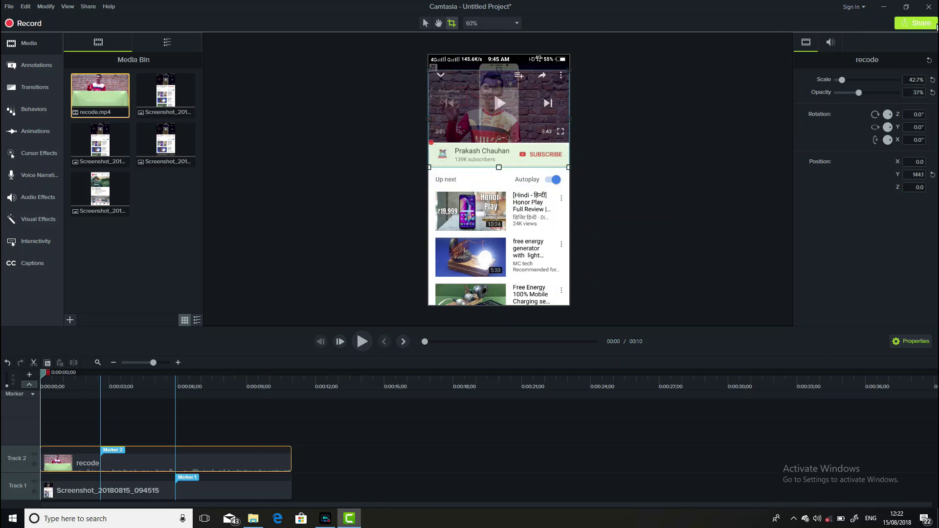
pyautogui.moveTo(857, 93); pyautogui.dragTo(926, 100)
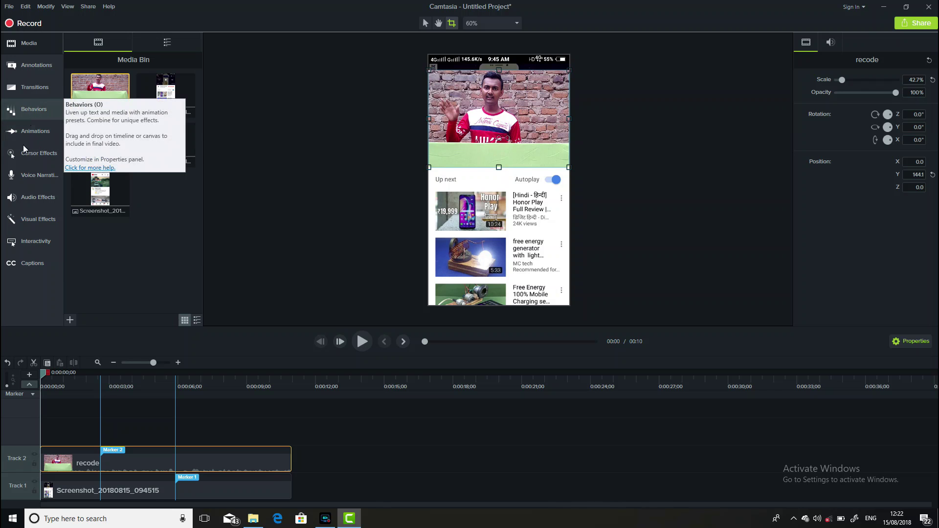
pyautogui.click(28, 219)
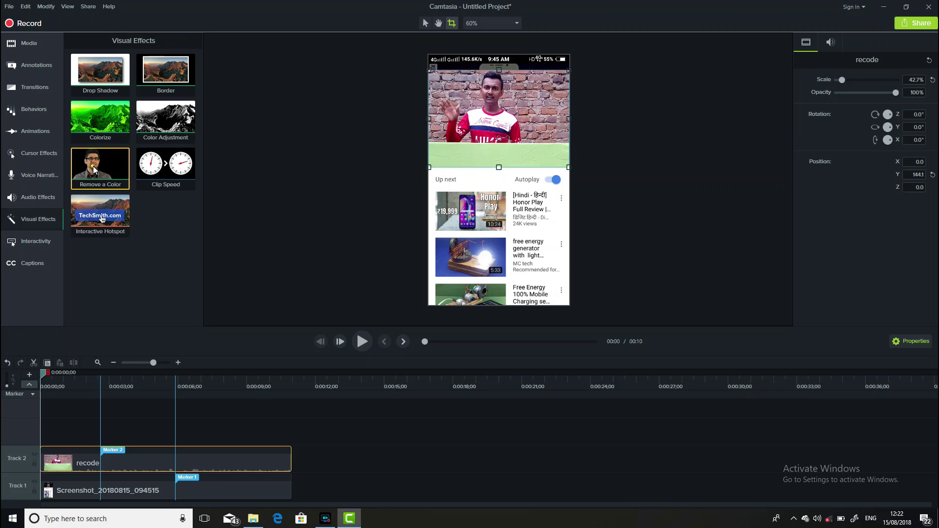
# Apply Remove a Color to the recode clip and sample the green backdrop from the canvas
pyautogui.moveTo(94, 166)
pyautogui.mouseDown()
pyautogui.moveTo(147, 315)
pyautogui.moveTo(87, 444)
pyautogui.mouseUp()
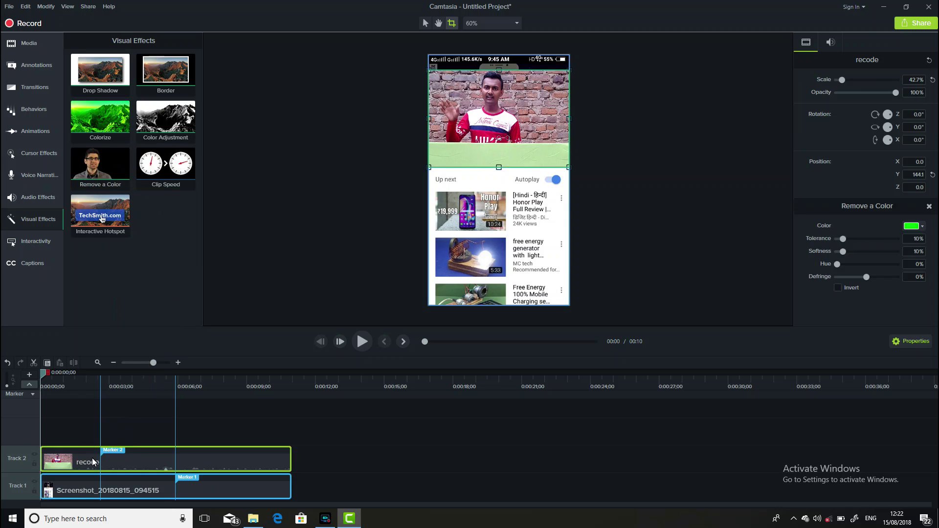
pyautogui.moveTo(86, 444); pyautogui.dragTo(102, 468)
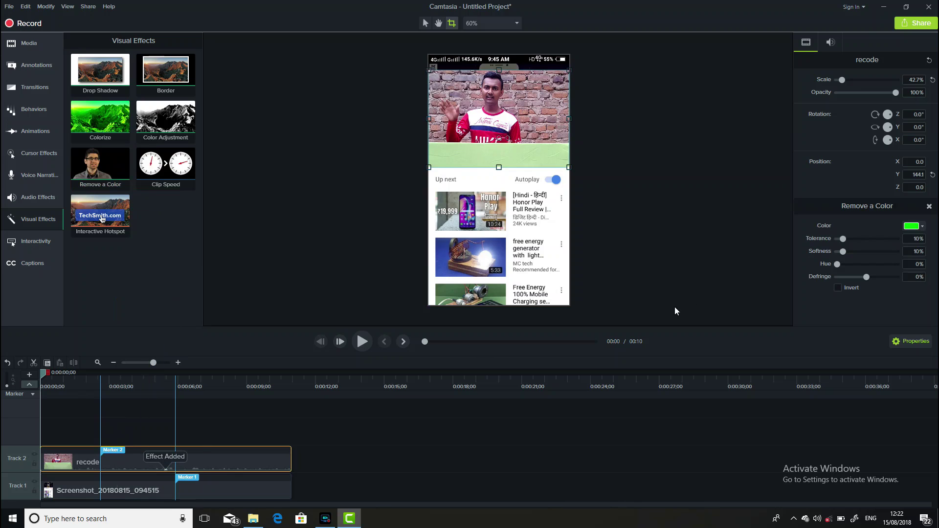
pyautogui.click(922, 226)
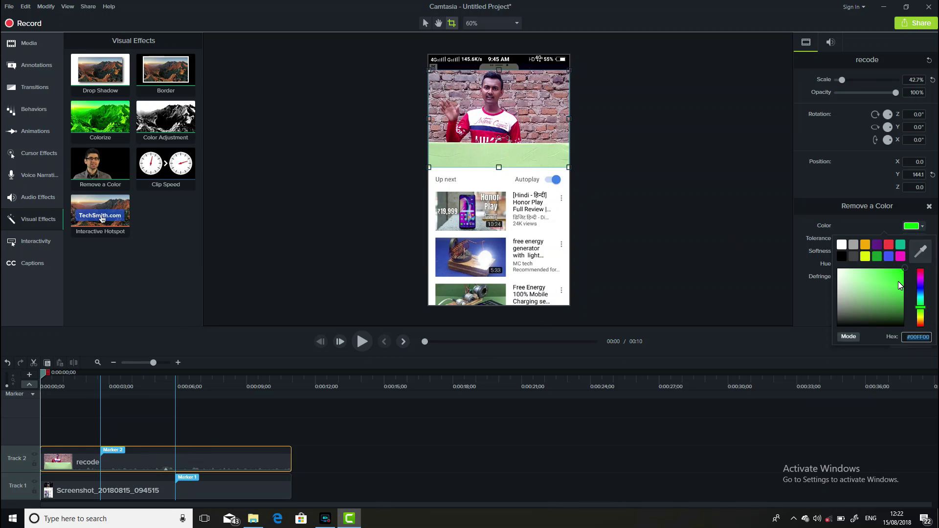
pyautogui.click(920, 251)
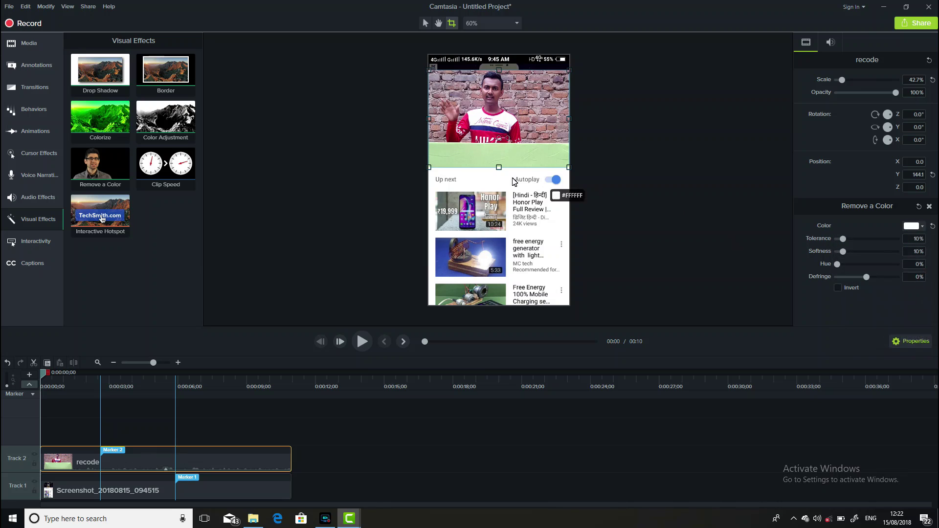
pyautogui.click(487, 163)
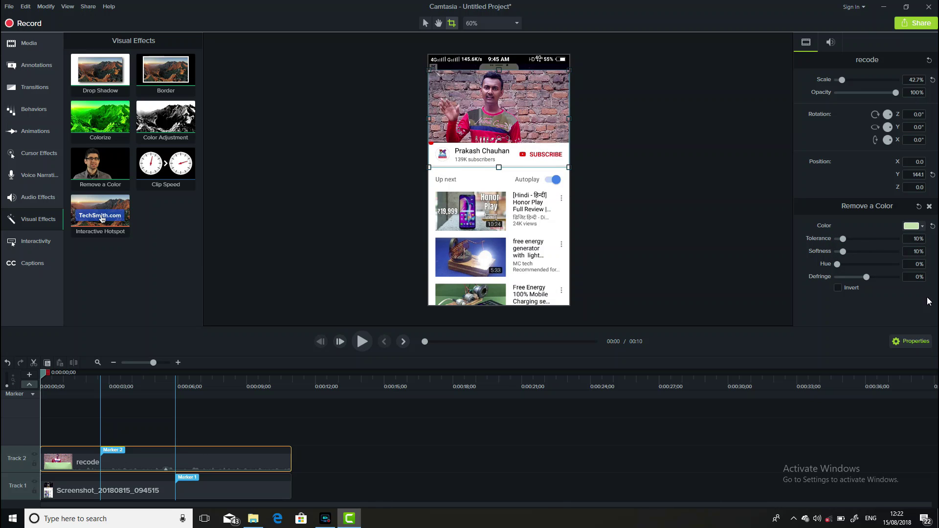
# Tune the key to 12% tolerance and 7% defringe, then play the preview to check it
pyautogui.click(844, 252)
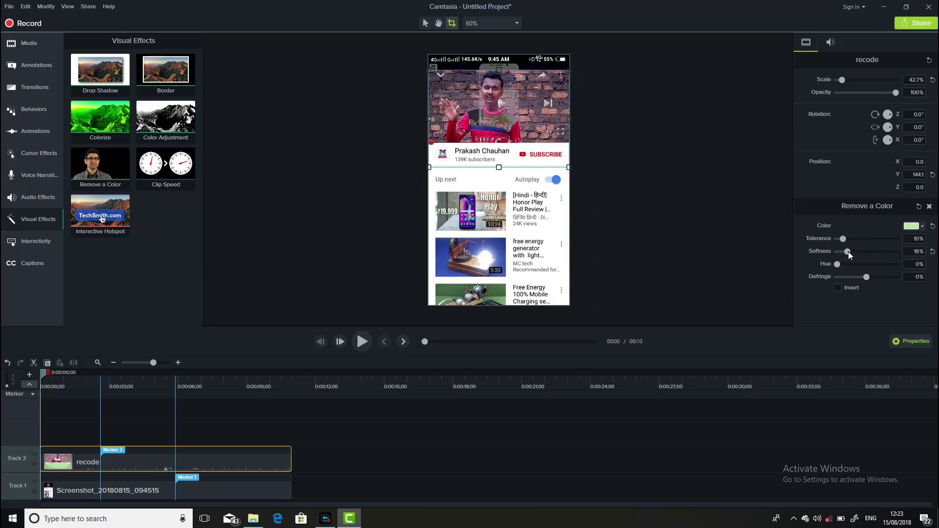
pyautogui.click(838, 264)
pyautogui.moveTo(843, 238); pyautogui.dragTo(830, 239)
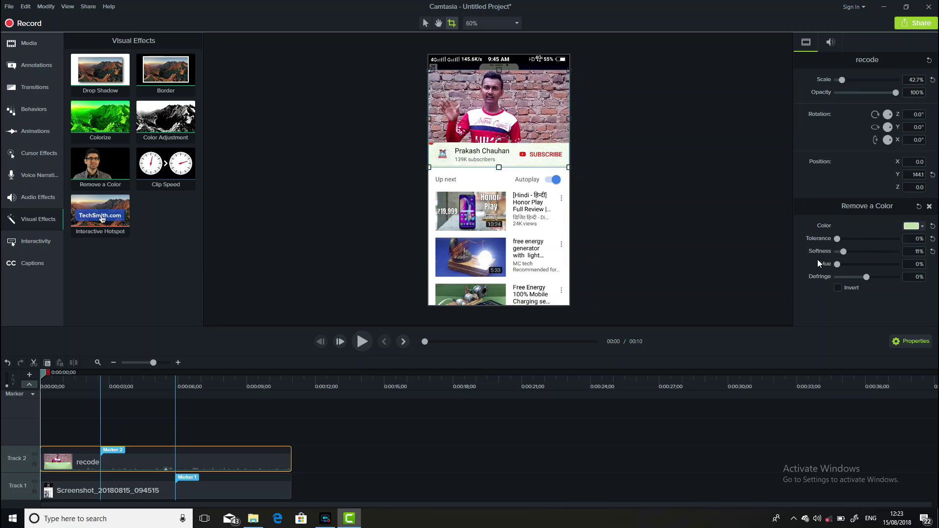
pyautogui.moveTo(843, 252); pyautogui.dragTo(866, 278)
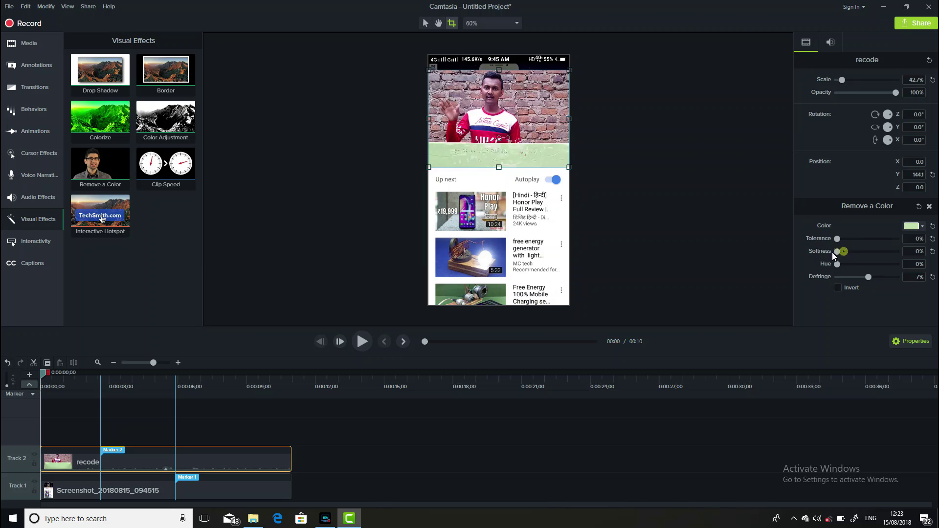
pyautogui.moveTo(846, 251)
pyautogui.mouseDown()
pyautogui.moveTo(858, 265)
pyautogui.moveTo(841, 264)
pyautogui.moveTo(843, 238)
pyautogui.moveTo(836, 264)
pyautogui.mouseUp()
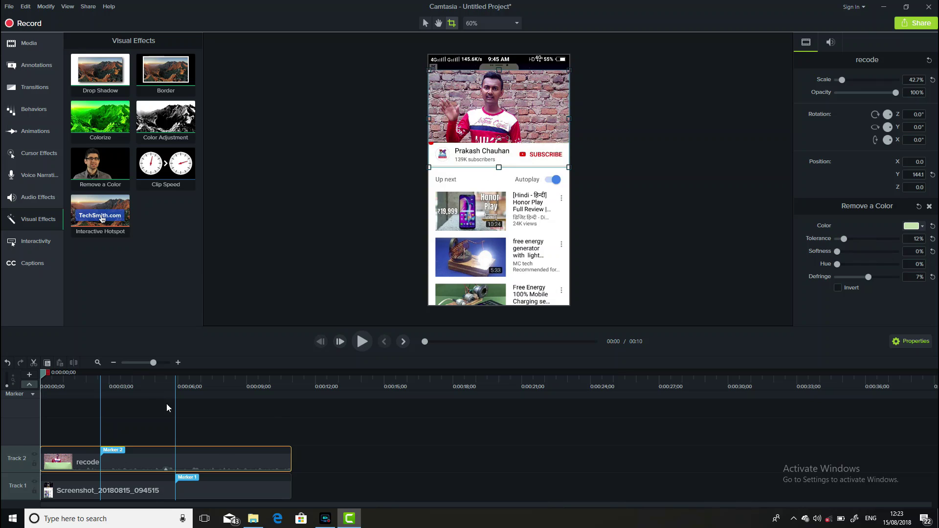
pyautogui.click(363, 342)
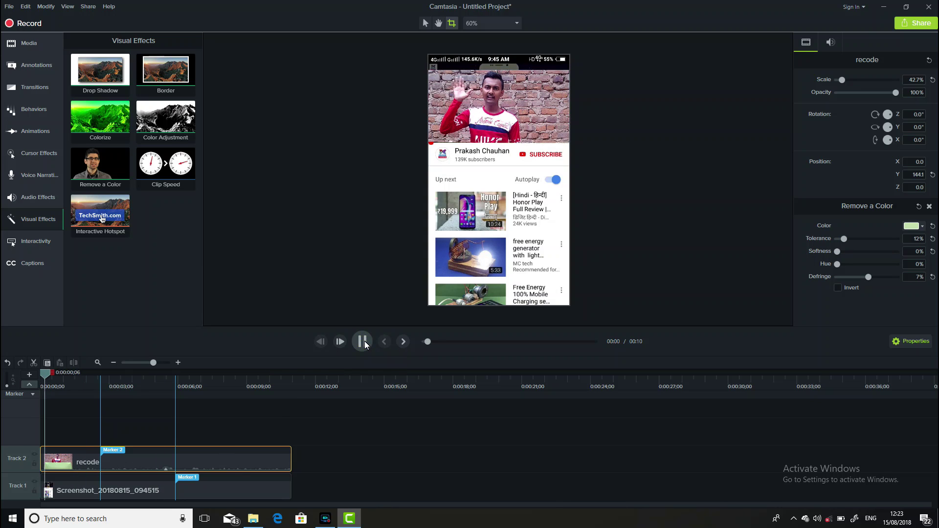
# Lower Remove a Color tolerance to 6%, replay the preview and rewind the playhead to 0:00
pyautogui.click(364, 344)
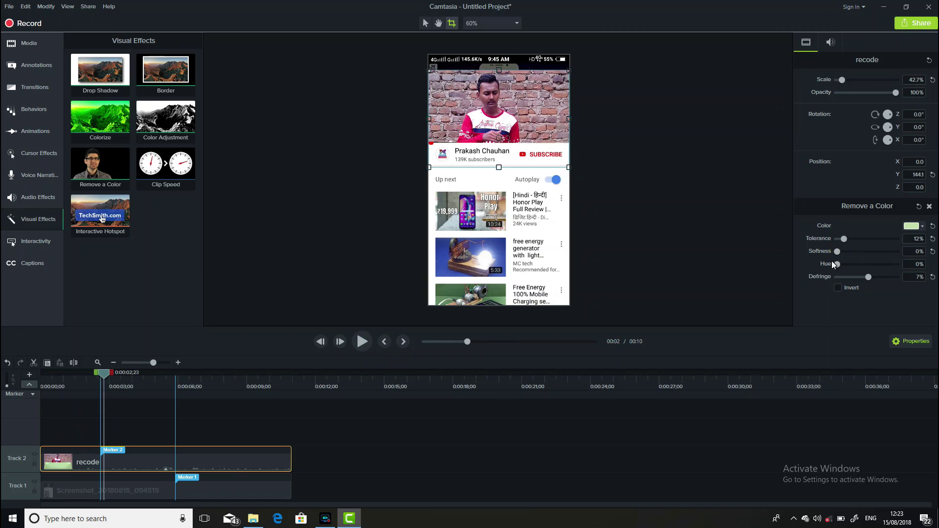
pyautogui.moveTo(837, 266); pyautogui.dragTo(839, 239)
pyautogui.click(365, 343)
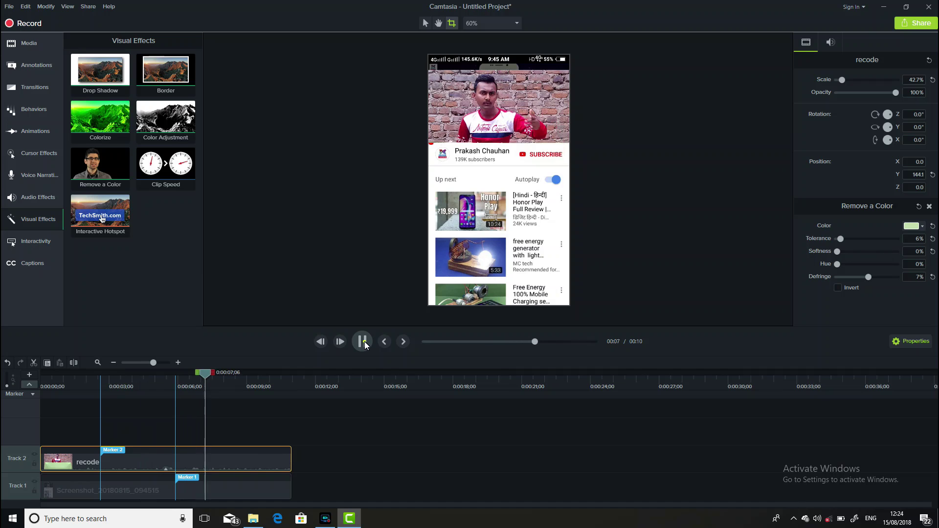
pyautogui.click(230, 378)
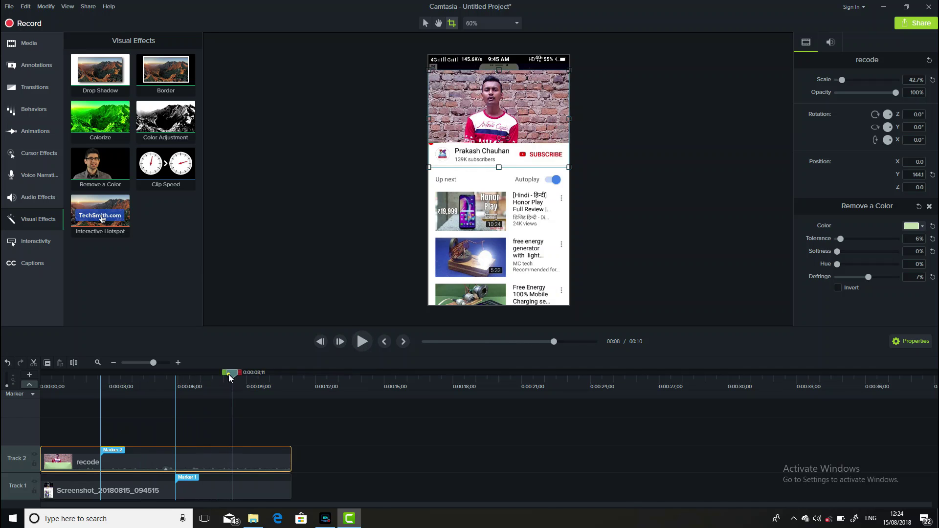
pyautogui.moveTo(228, 377); pyautogui.dragTo(41, 378)
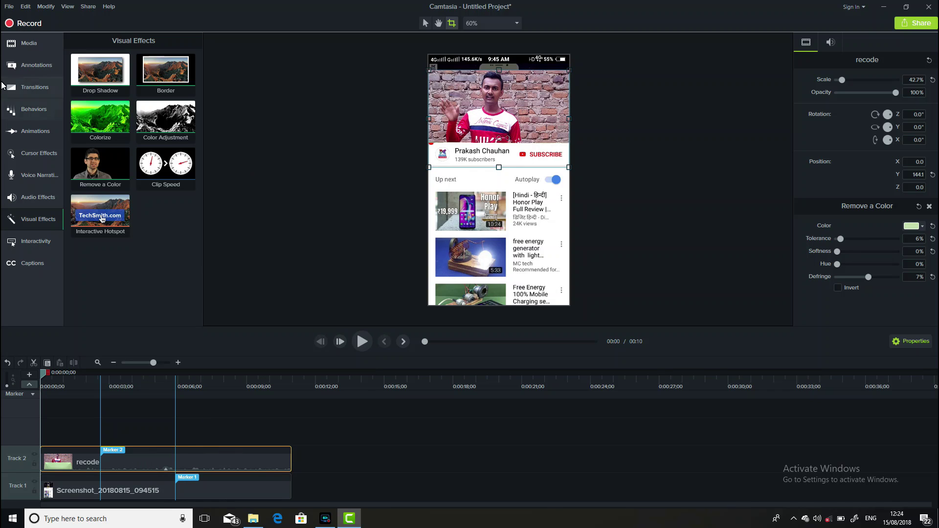
pyautogui.click(24, 42)
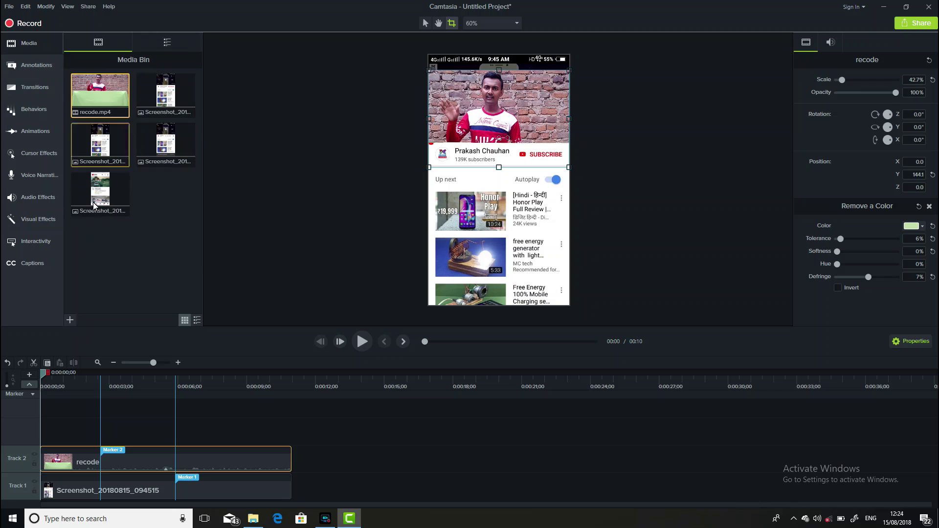
# Put Screenshot_20180815_094603 on a new Track 3 and stretch it to 11;01
pyautogui.moveTo(104, 195); pyautogui.dragTo(76, 388)
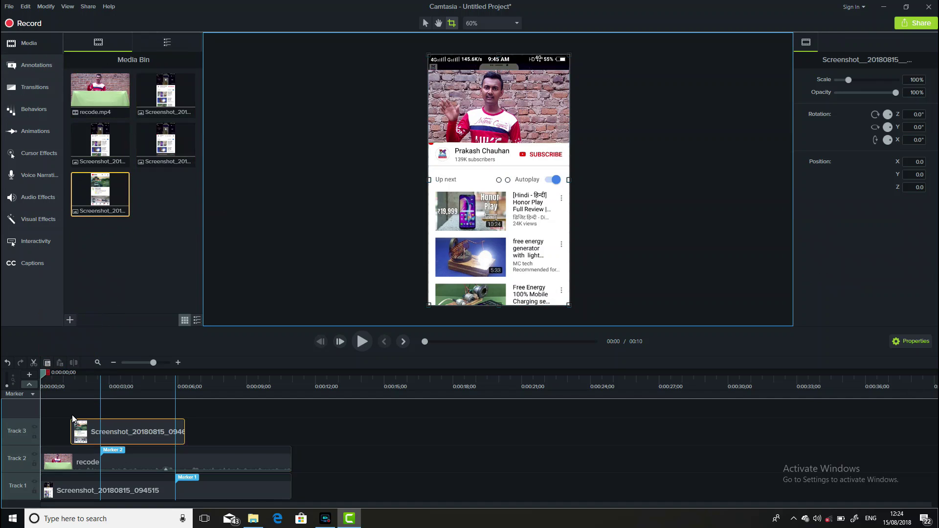
pyautogui.moveTo(76, 387); pyautogui.dragTo(122, 431)
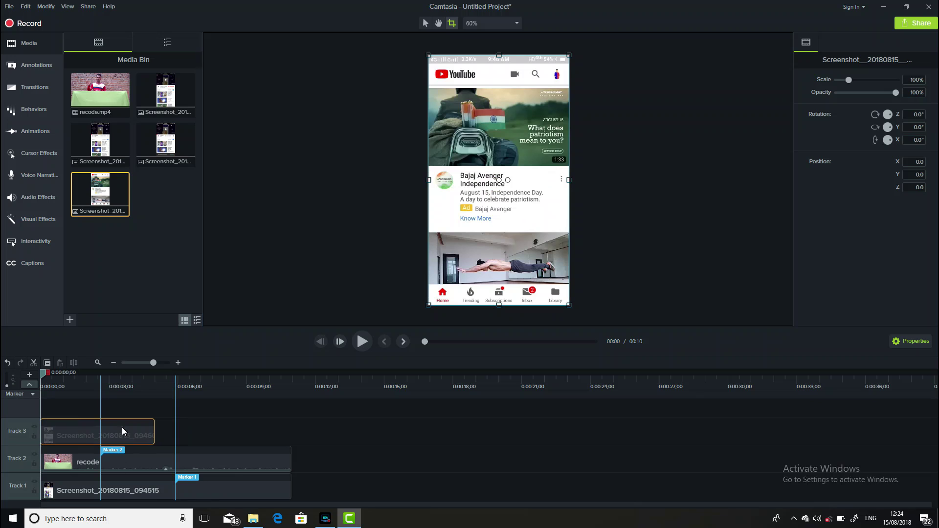
pyautogui.click(151, 429)
pyautogui.moveTo(153, 432); pyautogui.dragTo(291, 430)
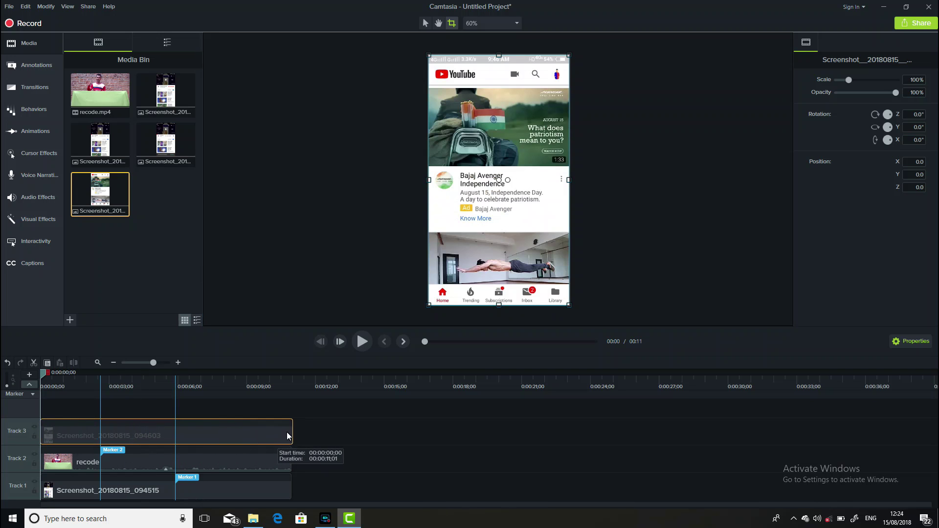
pyautogui.click(226, 433)
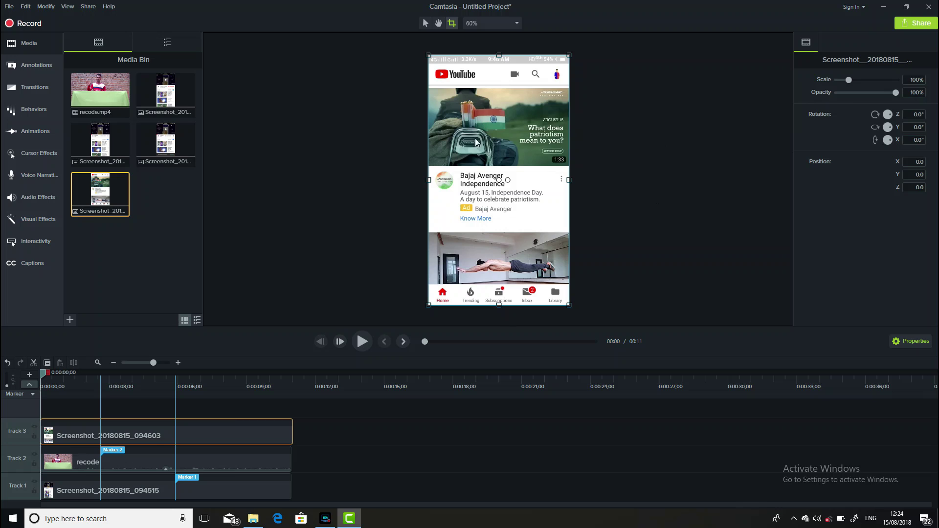
pyautogui.click(453, 24)
# Crop the Track 3 screenshot to just its YouTube header bar, trimming bottom and status bar
pyautogui.moveTo(499, 304); pyautogui.dragTo(513, 86)
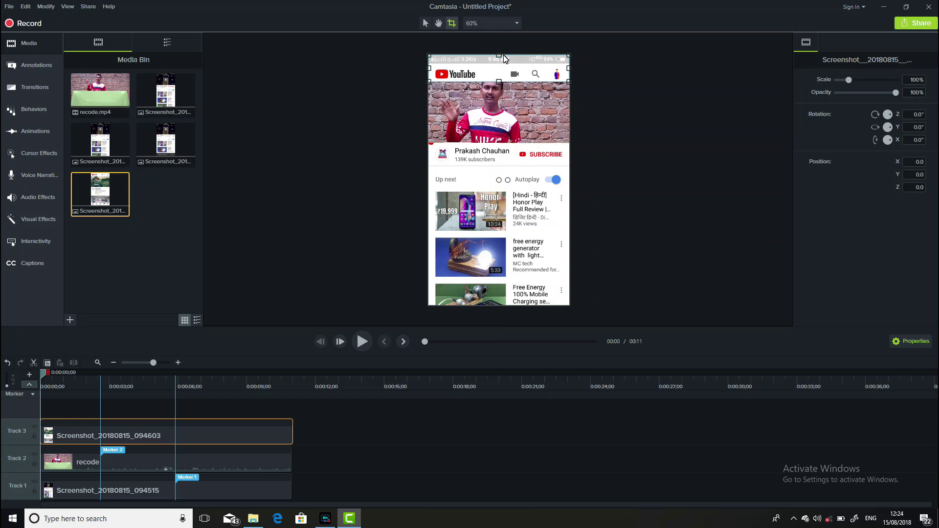
pyautogui.moveTo(500, 59); pyautogui.dragTo(502, 62)
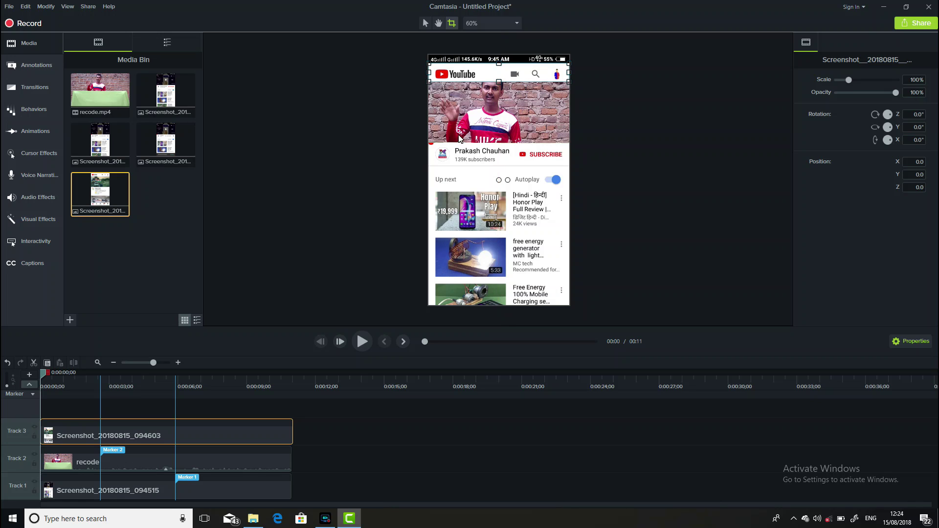
pyautogui.click(479, 107)
# Move the YouTube header strip up to sit across the top of the phone screen
pyautogui.click(479, 107)
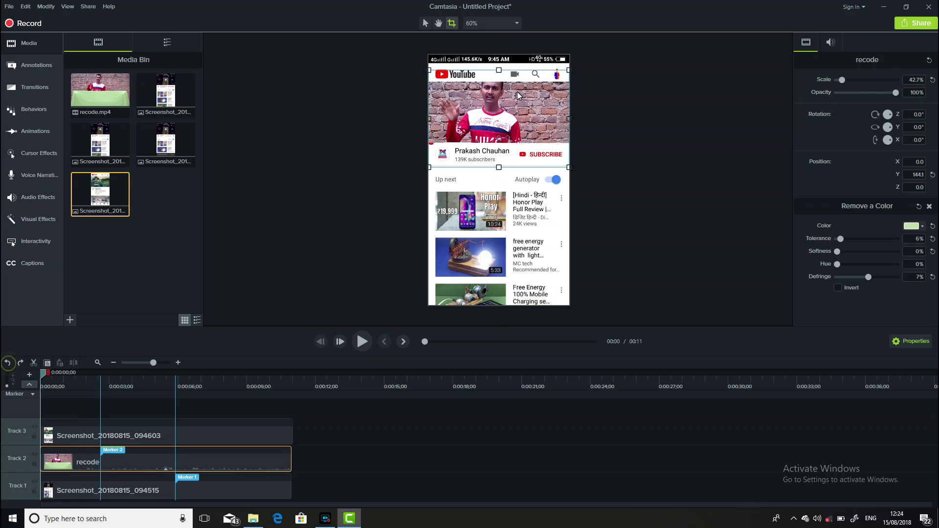
pyautogui.click(586, 69)
pyautogui.moveTo(526, 74); pyautogui.dragTo(525, 65)
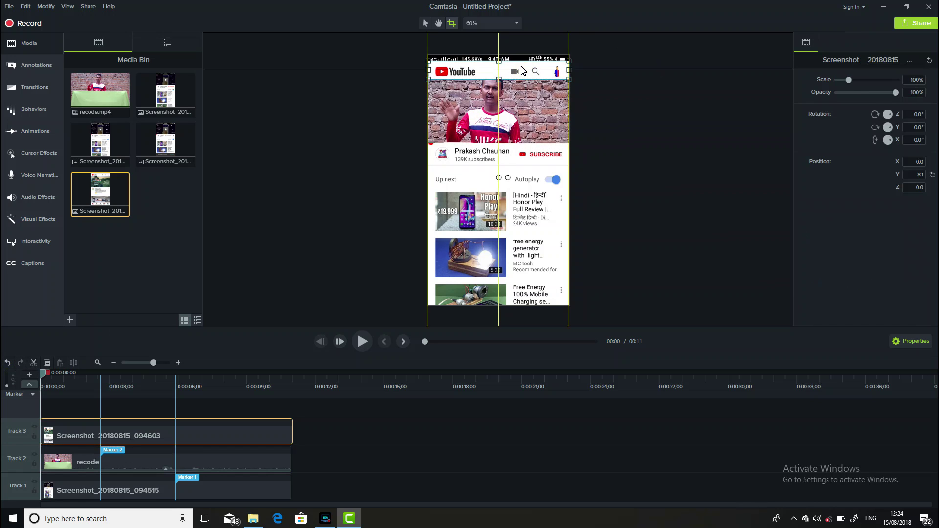
pyautogui.click(688, 157)
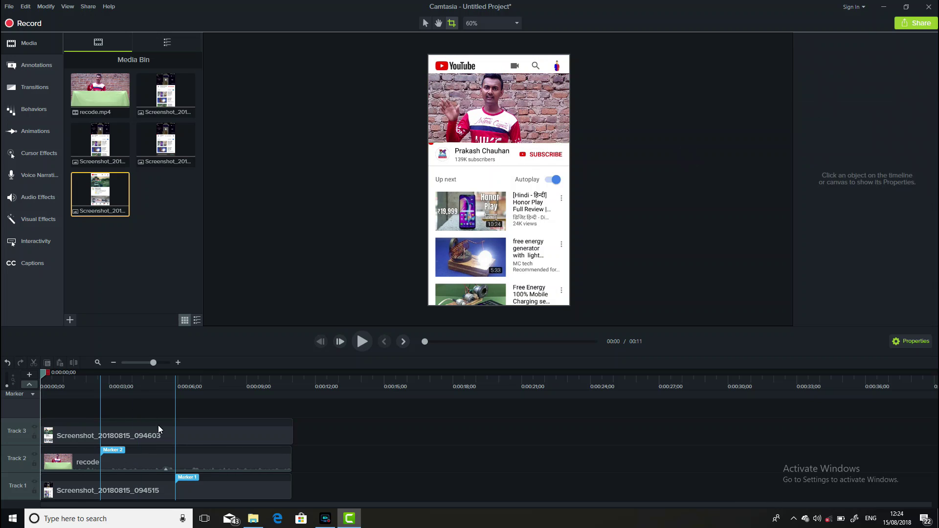
pyautogui.moveTo(493, 69); pyautogui.dragTo(493, 64)
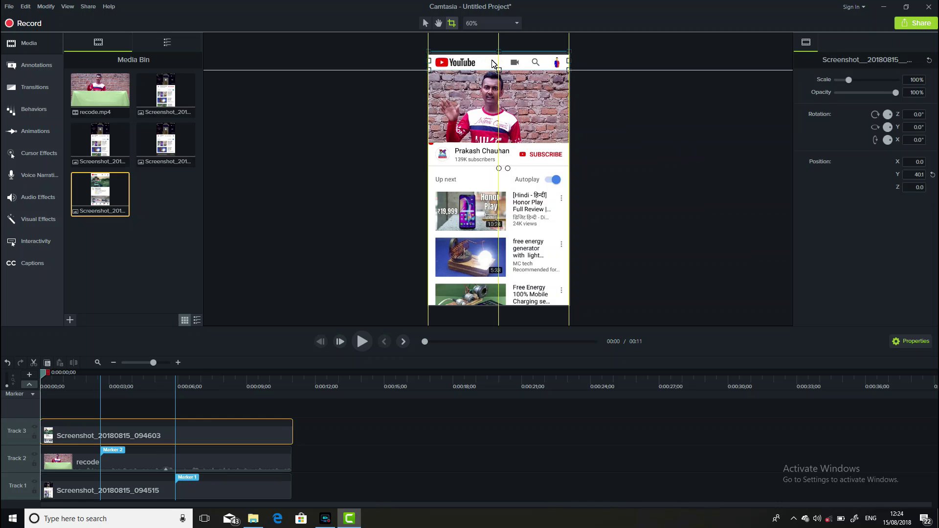
pyautogui.click(619, 121)
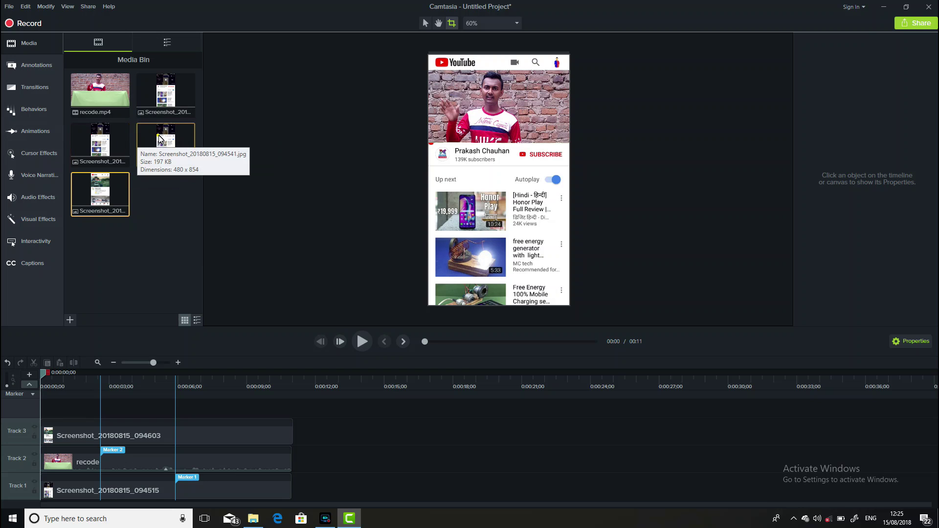
# Put Screenshot_20180815_094530 on a new Track 4 starting at about 0:03, replacing the wrong screenshot
pyautogui.moveTo(159, 139); pyautogui.dragTo(64, 426)
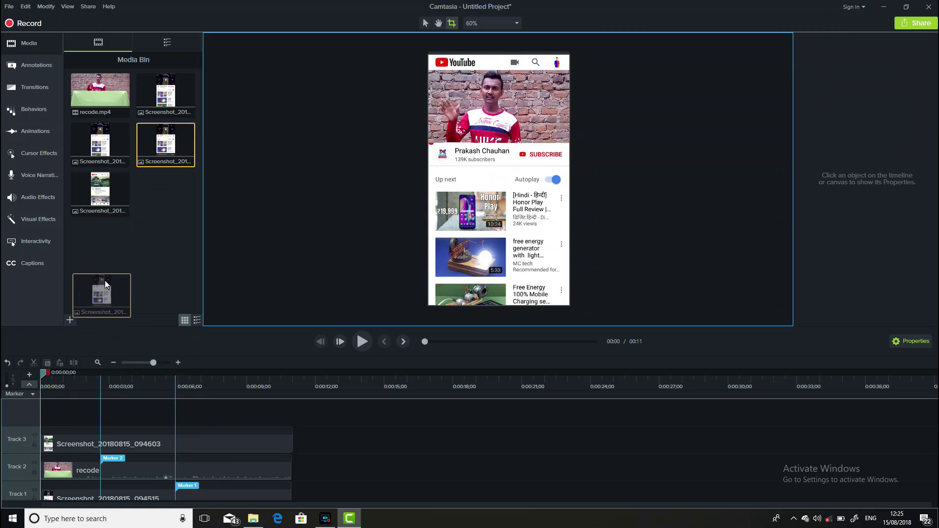
pyautogui.moveTo(30, 415); pyautogui.dragTo(132, 213)
pyautogui.moveTo(100, 141)
pyautogui.mouseDown()
pyautogui.moveTo(94, 412)
pyautogui.moveTo(24, 415)
pyautogui.moveTo(103, 420)
pyautogui.mouseUp()
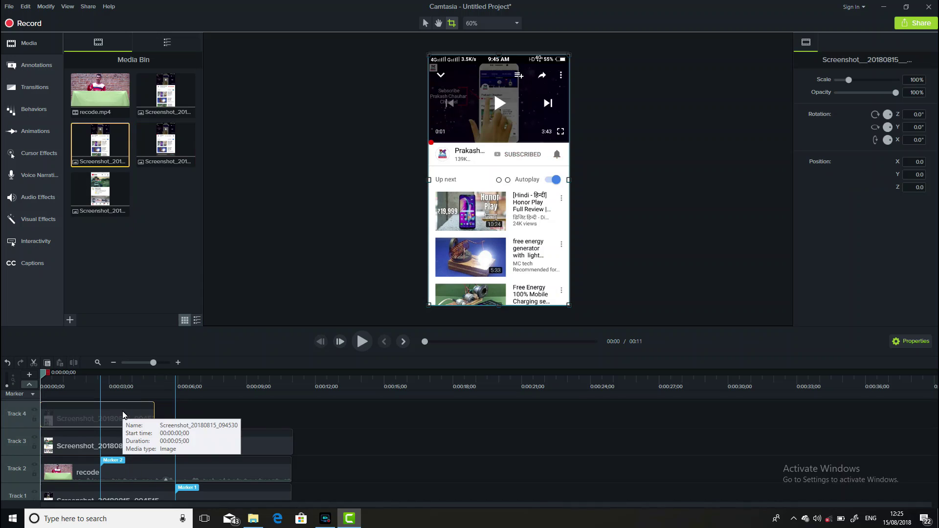
pyautogui.moveTo(82, 418); pyautogui.dragTo(155, 418)
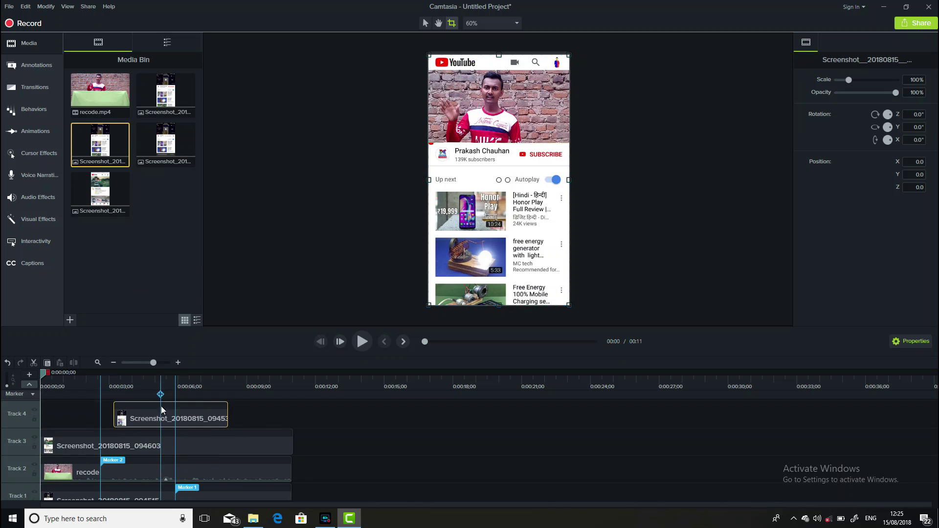
pyautogui.click(118, 379)
pyautogui.click(158, 380)
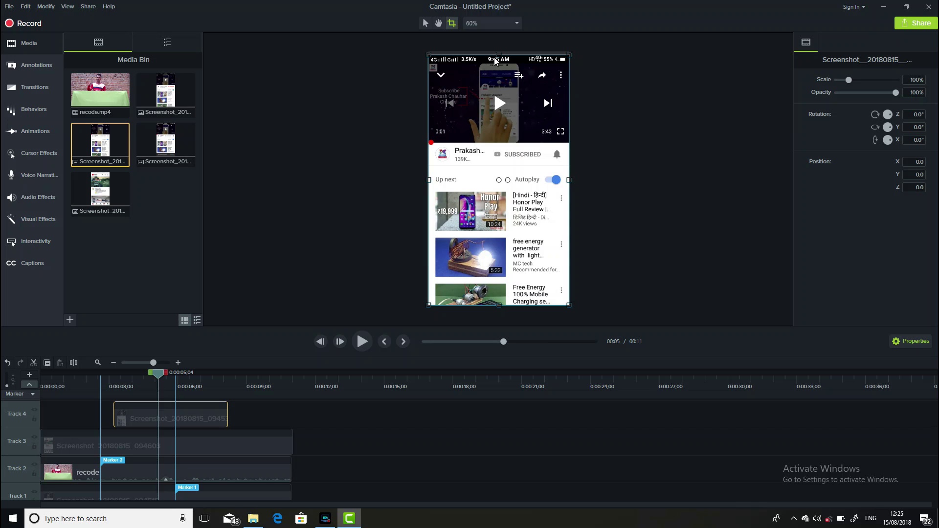
# At 26% opacity, crop the Track 4 screenshot top and bottom to its channel strip, then restore full opacity
pyautogui.moveTo(896, 93); pyautogui.dragTo(892, 93)
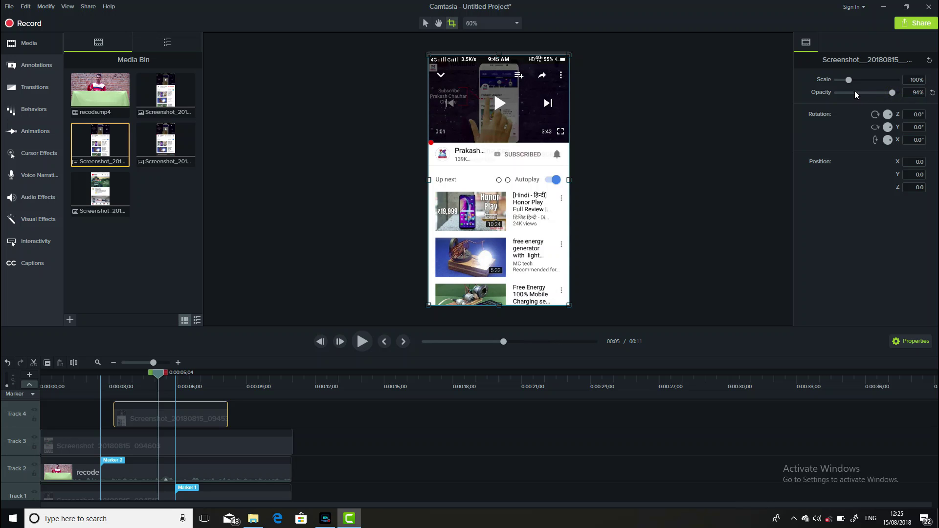
pyautogui.moveTo(895, 94); pyautogui.dragTo(853, 100)
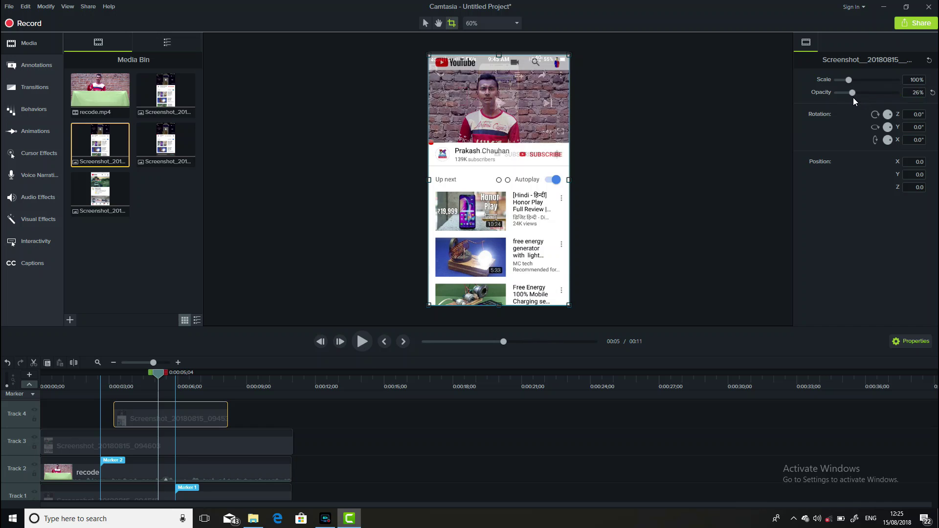
pyautogui.moveTo(499, 55); pyautogui.dragTo(510, 144)
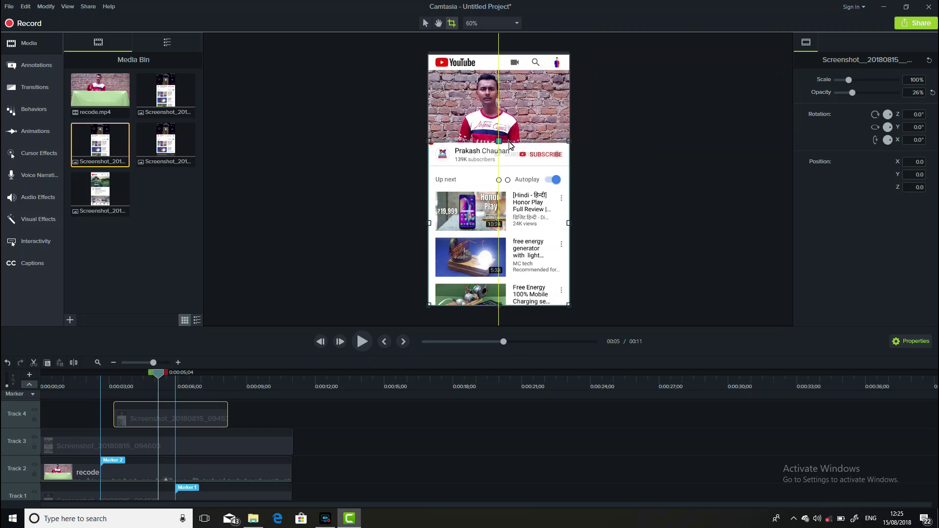
pyautogui.moveTo(509, 143); pyautogui.dragTo(508, 146)
pyautogui.moveTo(498, 305); pyautogui.dragTo(497, 245)
pyautogui.moveTo(503, 189); pyautogui.dragTo(502, 171)
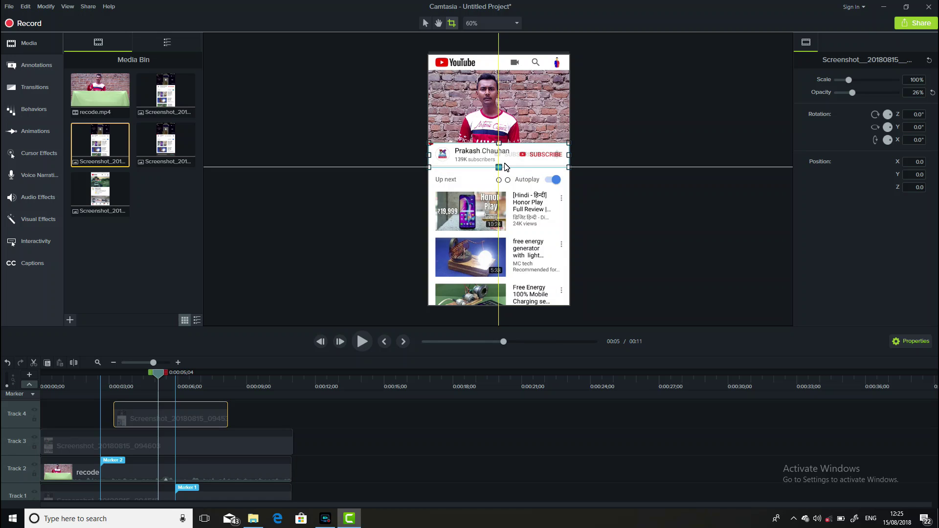
pyautogui.moveTo(503, 167); pyautogui.dragTo(503, 167)
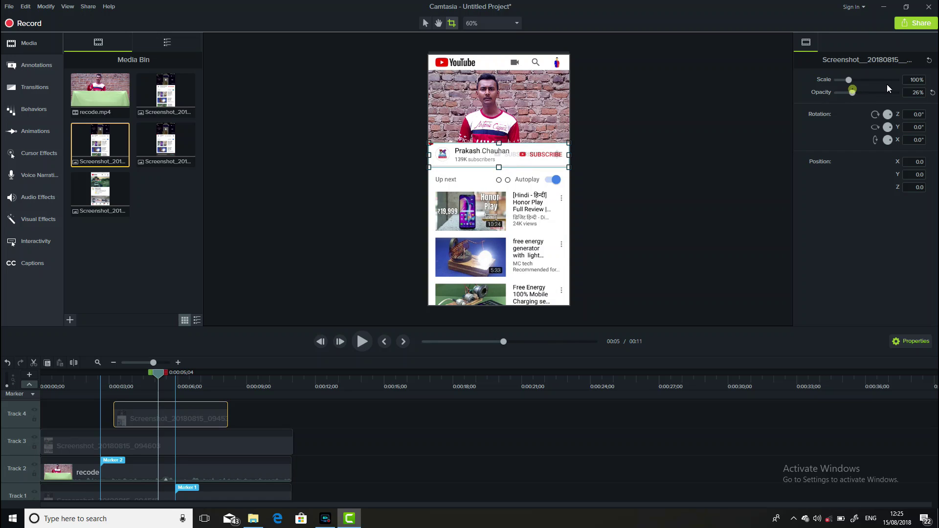
pyautogui.moveTo(855, 93); pyautogui.dragTo(906, 93)
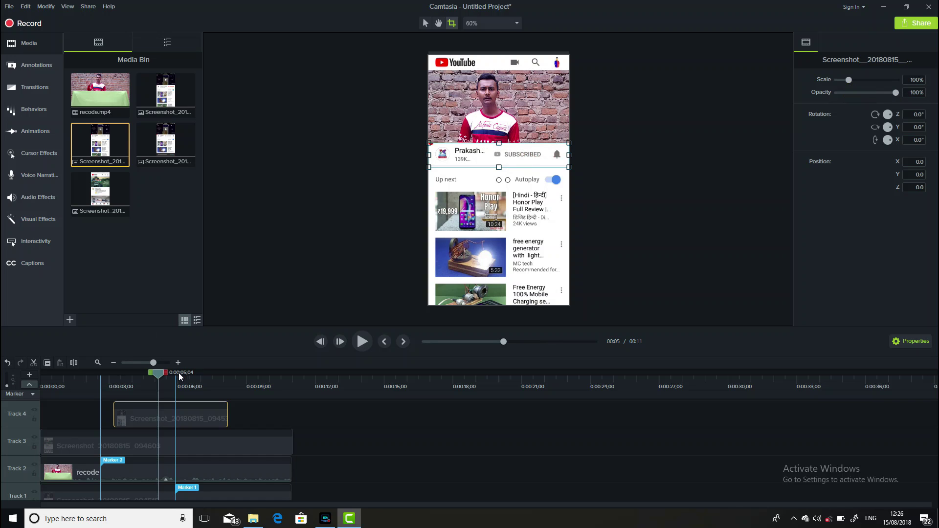
# Play back the composite and set the playhead to 0:00:03;15
pyautogui.moveTo(146, 372); pyautogui.dragTo(89, 373)
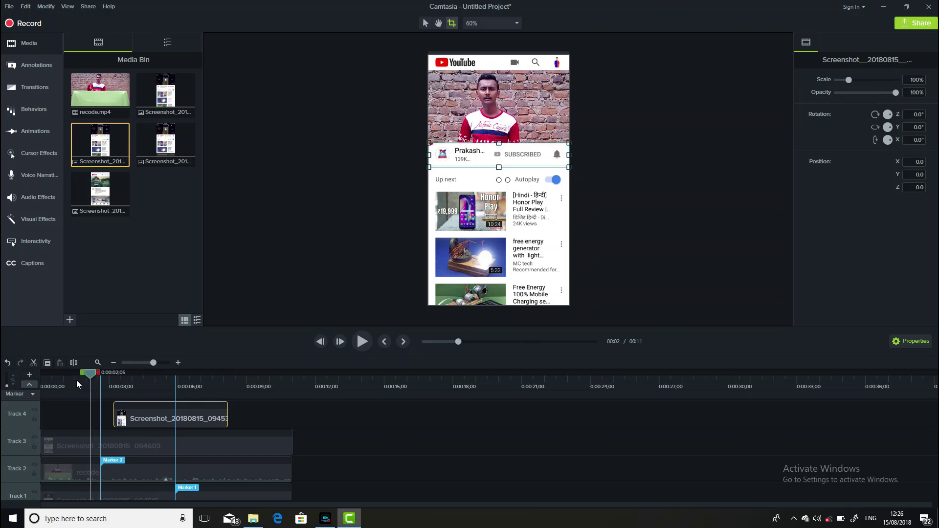
pyautogui.click(364, 342)
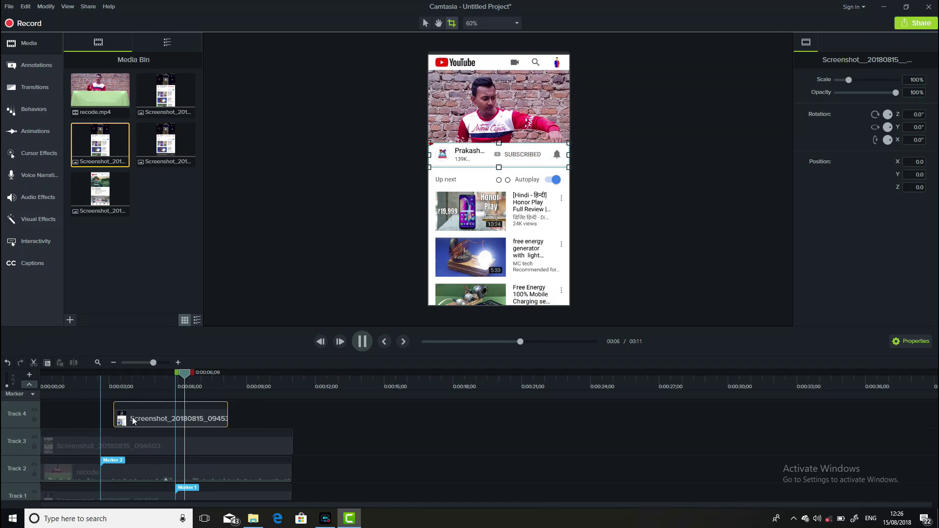
pyautogui.press('space')
pyautogui.click(125, 385)
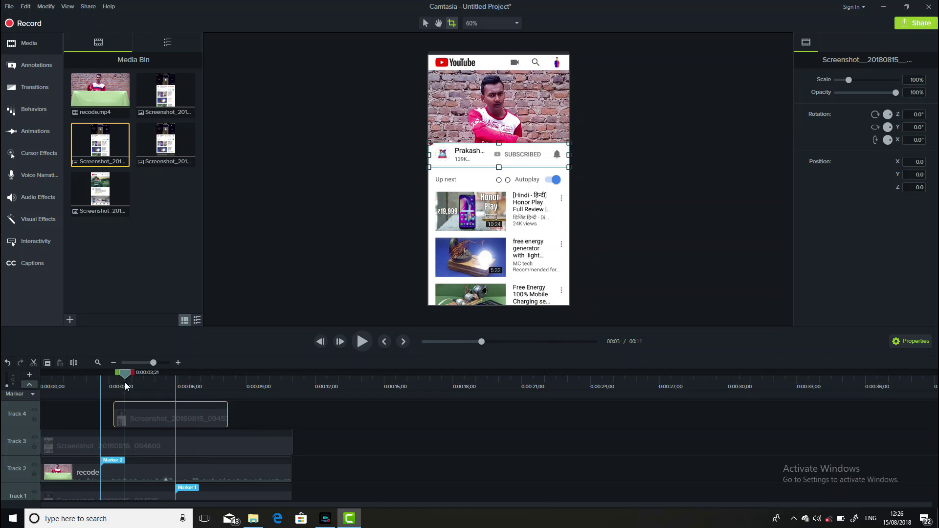
pyautogui.moveTo(125, 375); pyautogui.dragTo(122, 376)
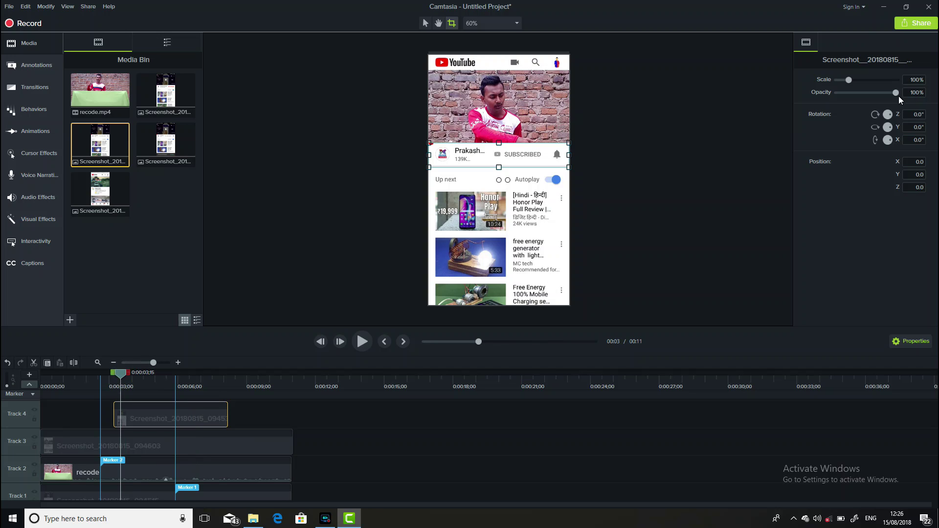
# With the overlay mostly transparent, move the screenshot clip to start at 0:00:03;15 and check timing
pyautogui.moveTo(894, 92); pyautogui.dragTo(843, 96)
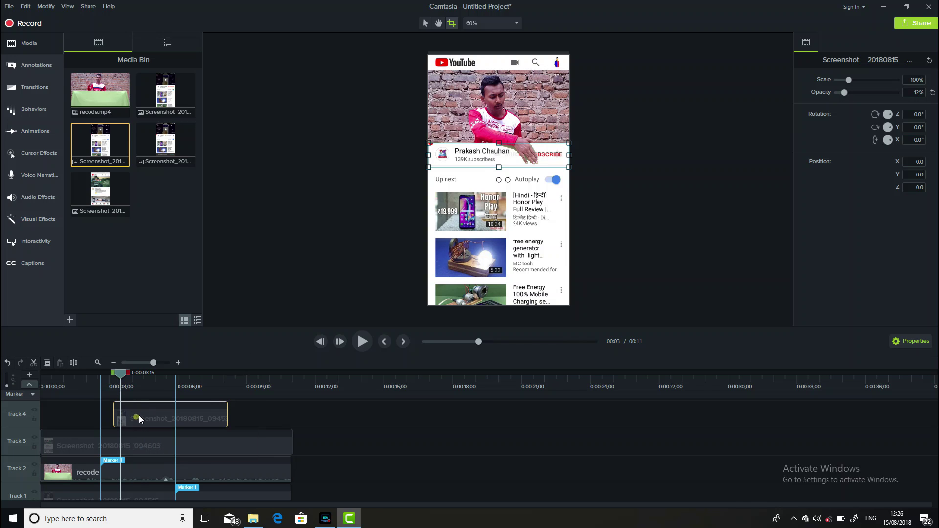
pyautogui.moveTo(127, 424); pyautogui.dragTo(135, 415)
pyautogui.moveTo(122, 372); pyautogui.dragTo(111, 372)
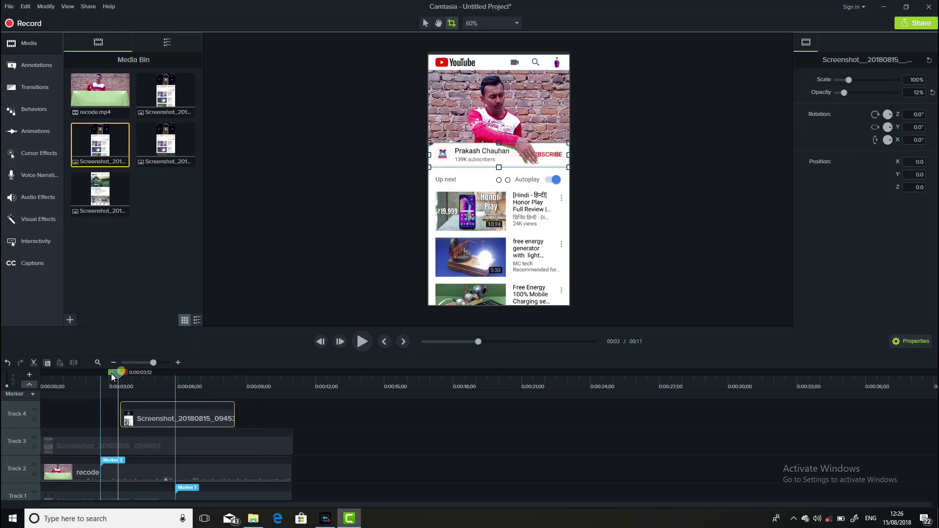
pyautogui.click(359, 341)
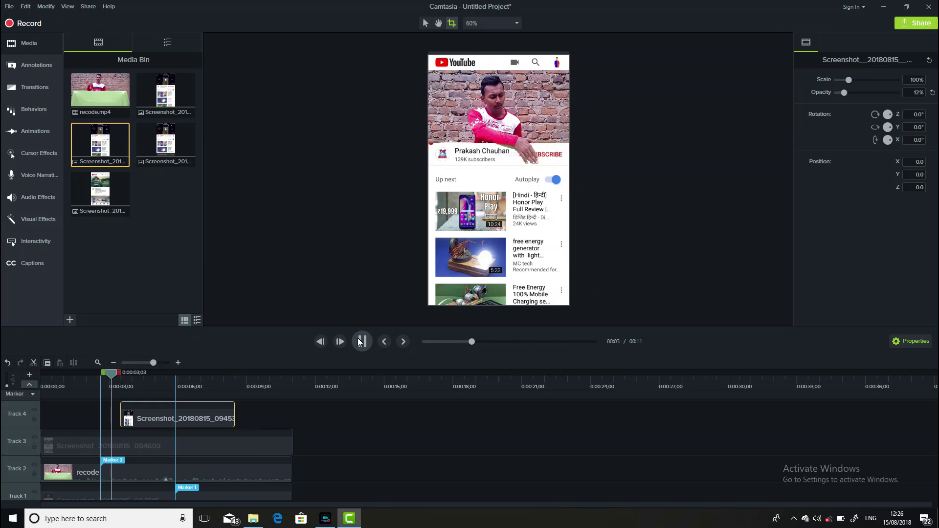
pyautogui.click(359, 341)
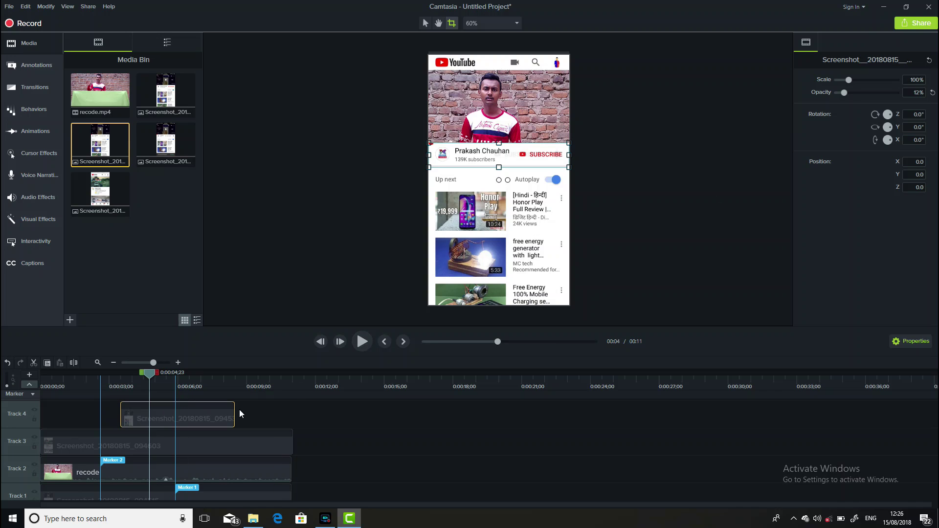
# Shorten the screenshot clip to 0:00:03;13, restore opacity to 100%, and review playback
pyautogui.moveTo(236, 412); pyautogui.dragTo(194, 417)
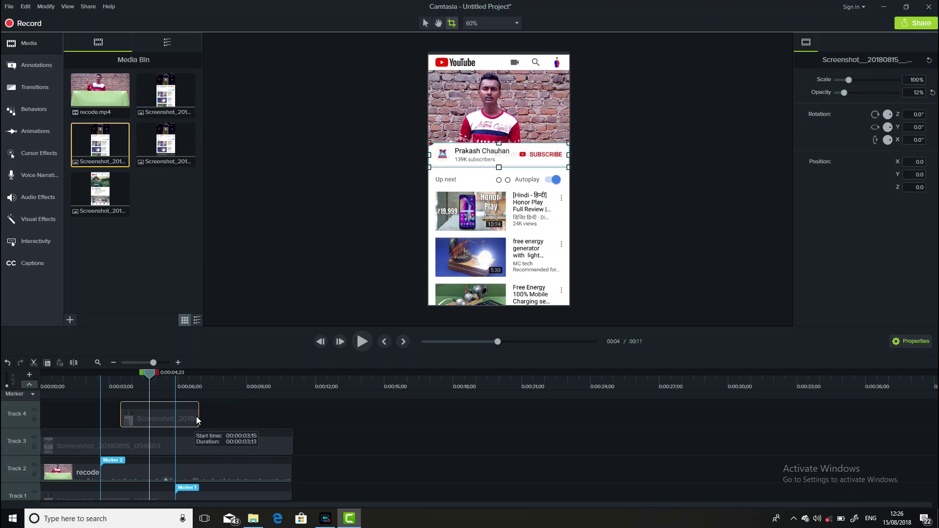
pyautogui.moveTo(149, 373); pyautogui.dragTo(108, 372)
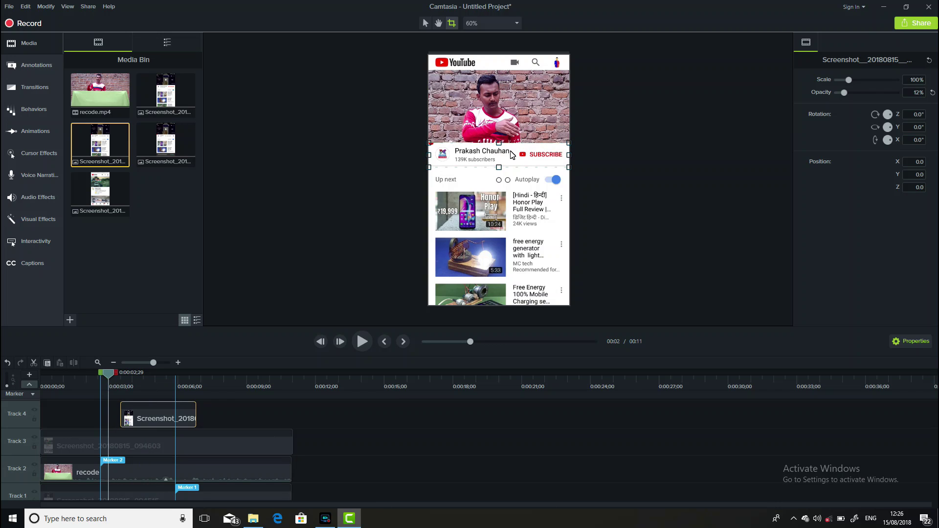
pyautogui.moveTo(844, 93); pyautogui.dragTo(928, 92)
pyautogui.click(368, 345)
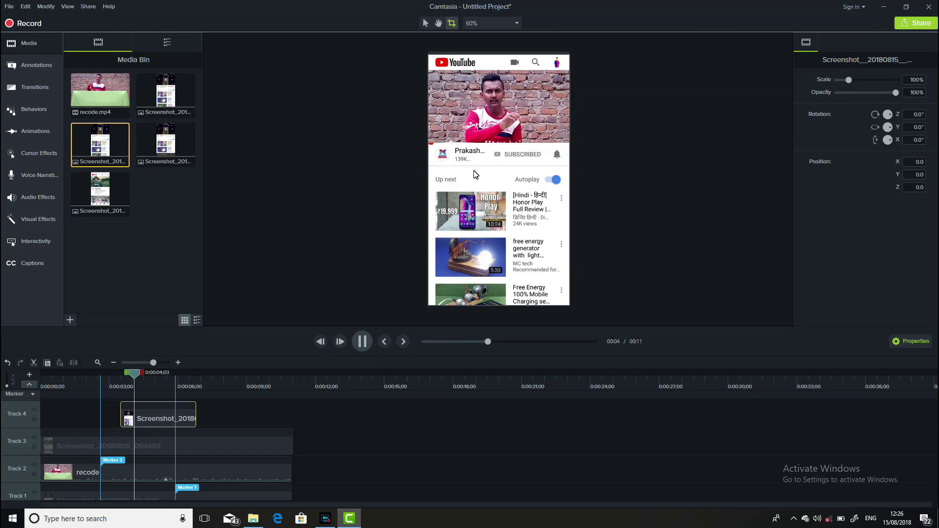
pyautogui.click(361, 342)
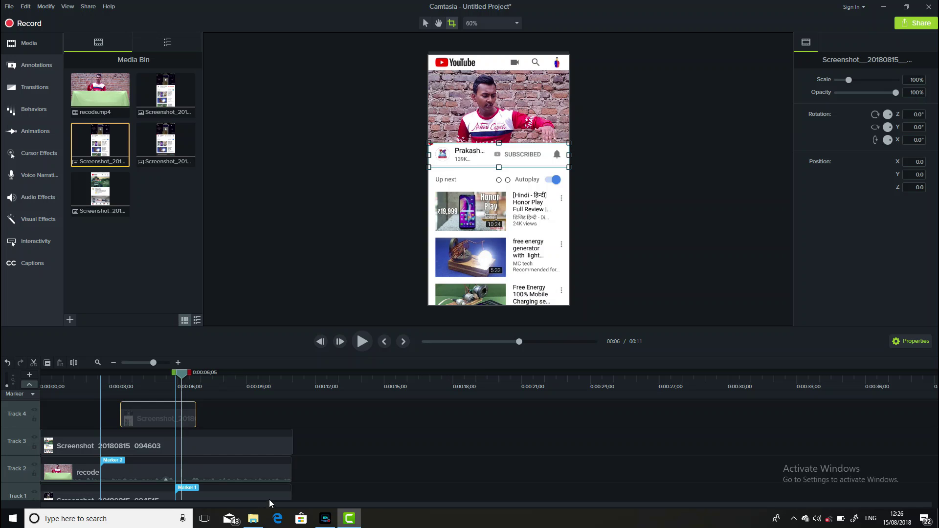
# Copy the recode presenter clip from Track 2
pyautogui.scroll(-1, 137, 465)
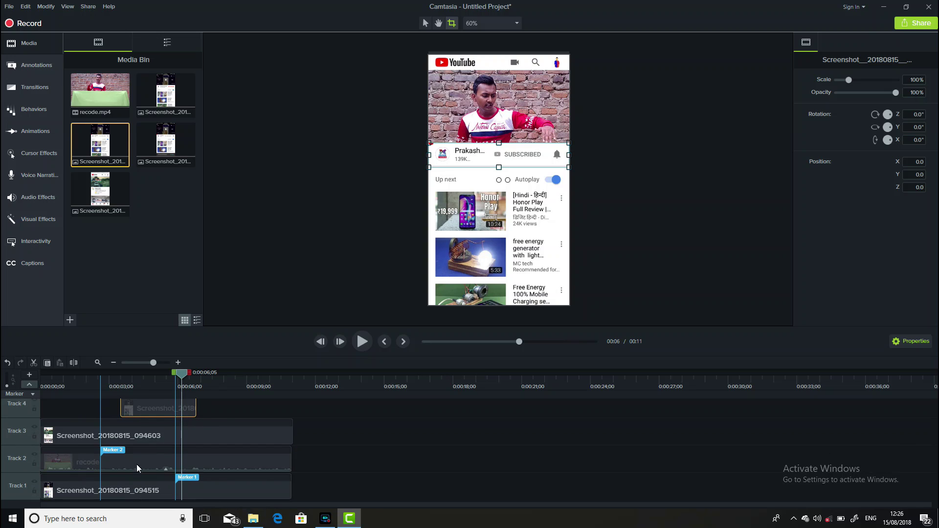
pyautogui.scroll(2, 122, 461)
pyautogui.scroll(-2, 122, 460)
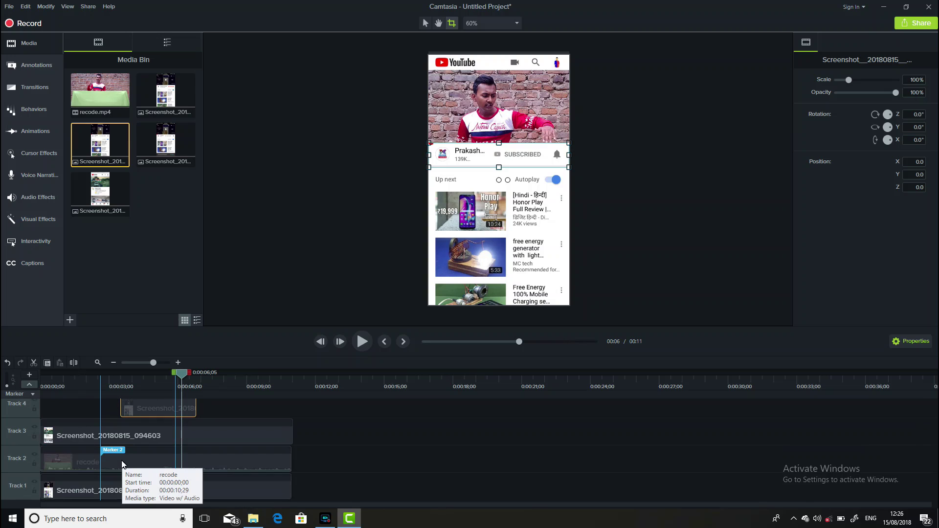
pyautogui.click(121, 461)
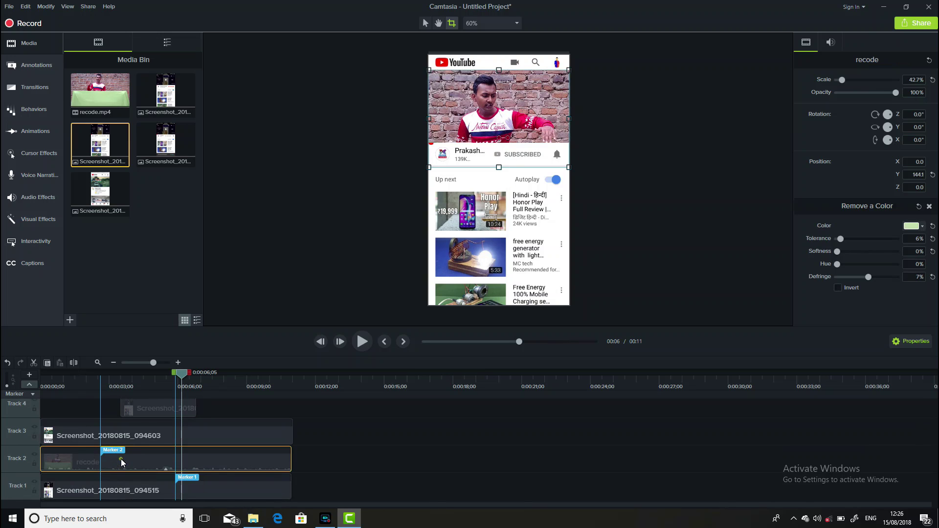
pyautogui.rightClick(121, 458)
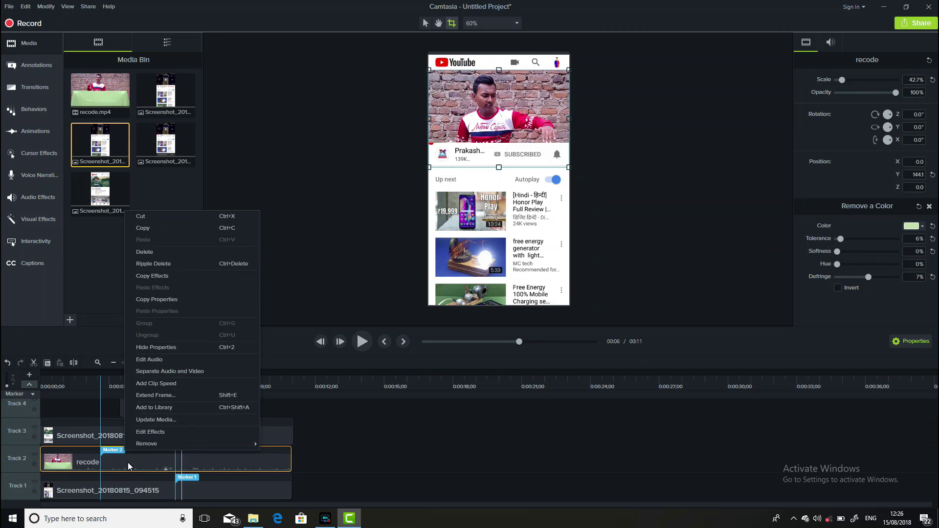
pyautogui.click(148, 227)
# Paste the recode copy onto new Track 5, trim it to start at 0:00:03;15, and lower opacity to 14%
pyautogui.scroll(1, 153, 445)
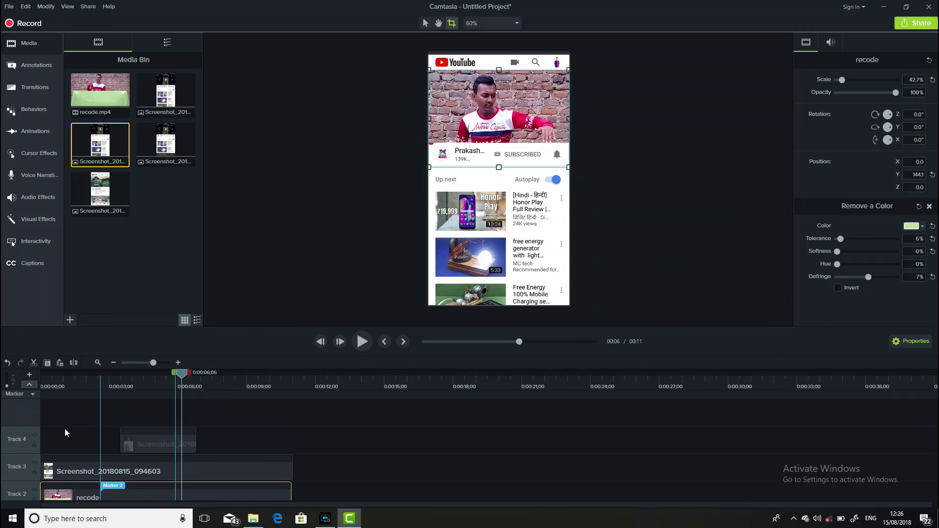
pyautogui.click(43, 416)
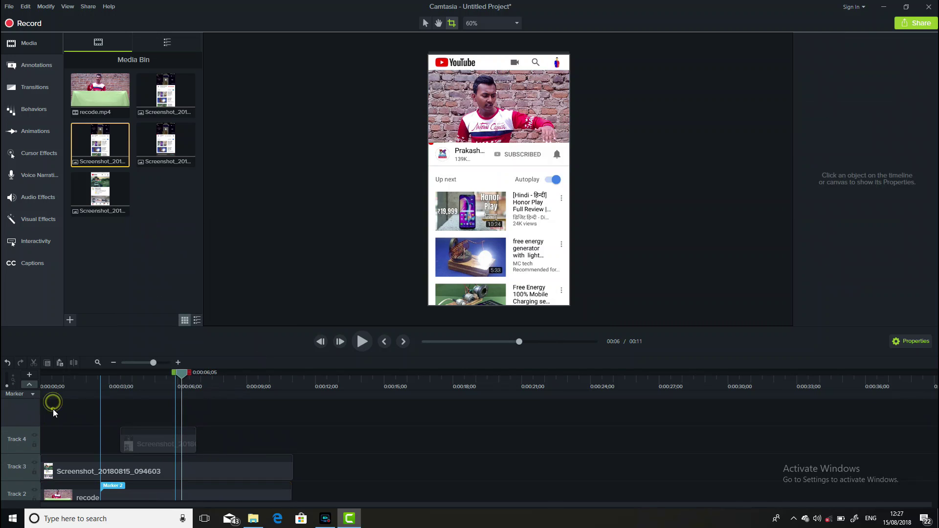
pyautogui.rightClick(53, 409)
pyautogui.click(83, 298)
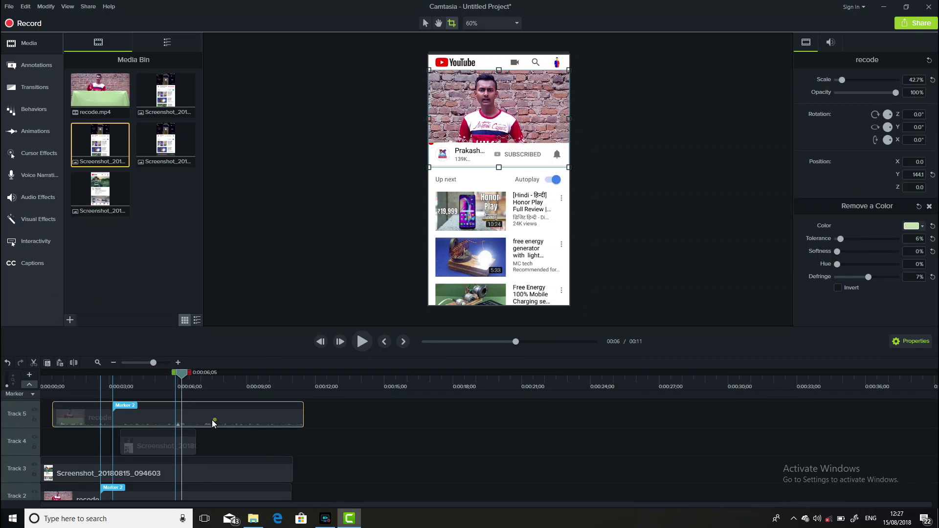
pyautogui.moveTo(167, 417); pyautogui.dragTo(148, 416)
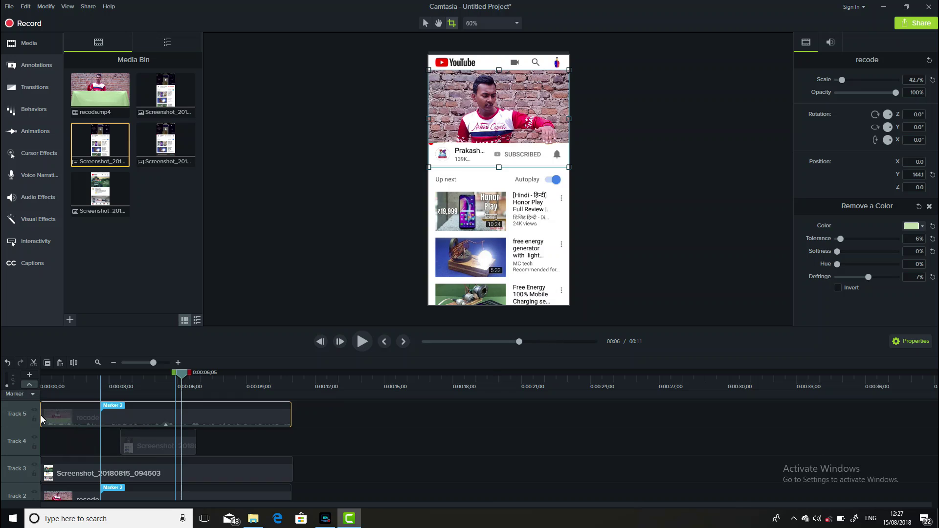
pyautogui.moveTo(42, 418); pyautogui.dragTo(123, 416)
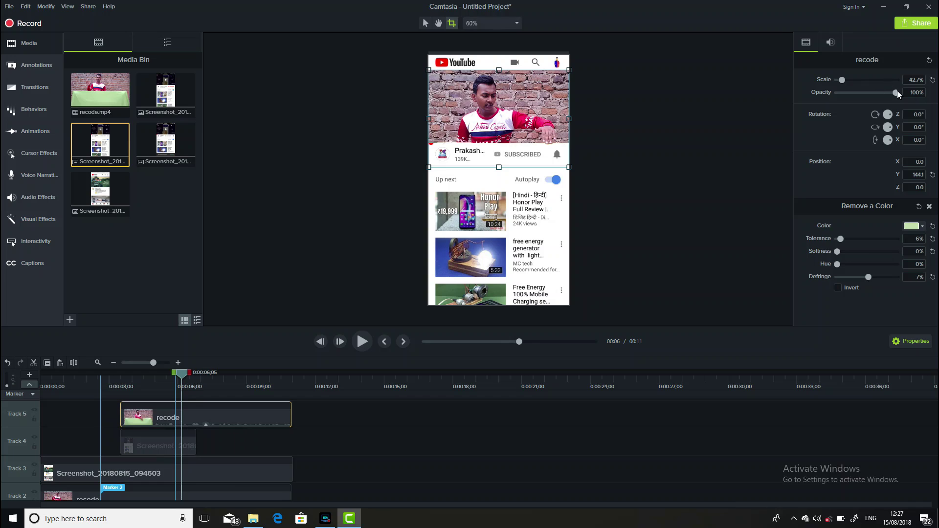
pyautogui.moveTo(896, 93); pyautogui.dragTo(845, 92)
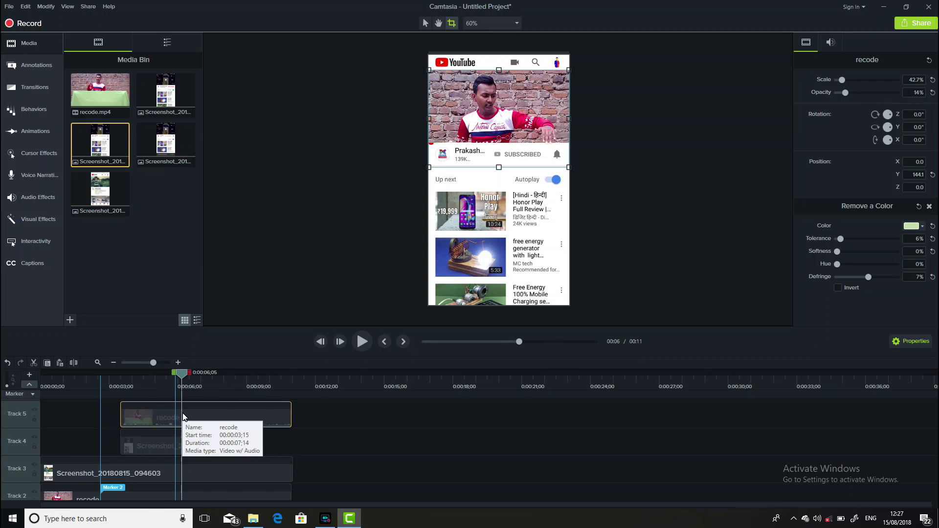
pyautogui.click(453, 22)
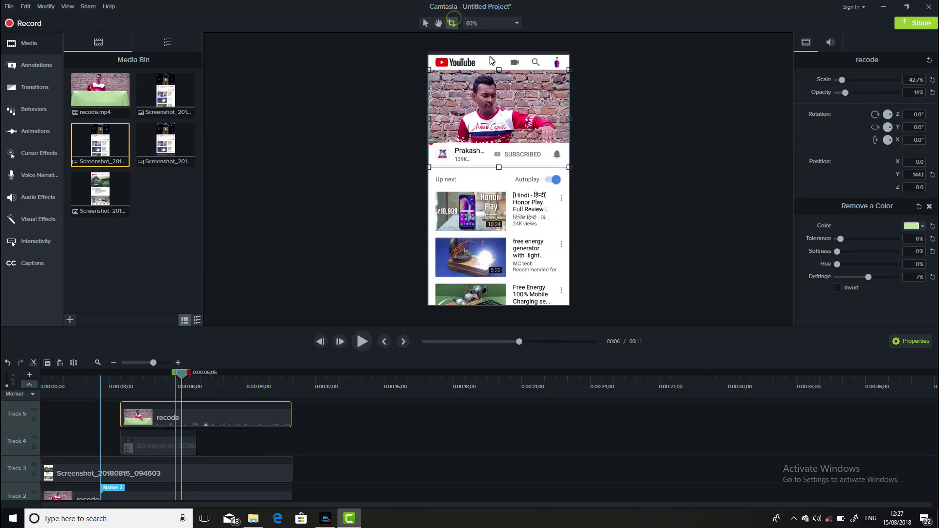
pyautogui.moveTo(498, 70); pyautogui.dragTo(502, 147)
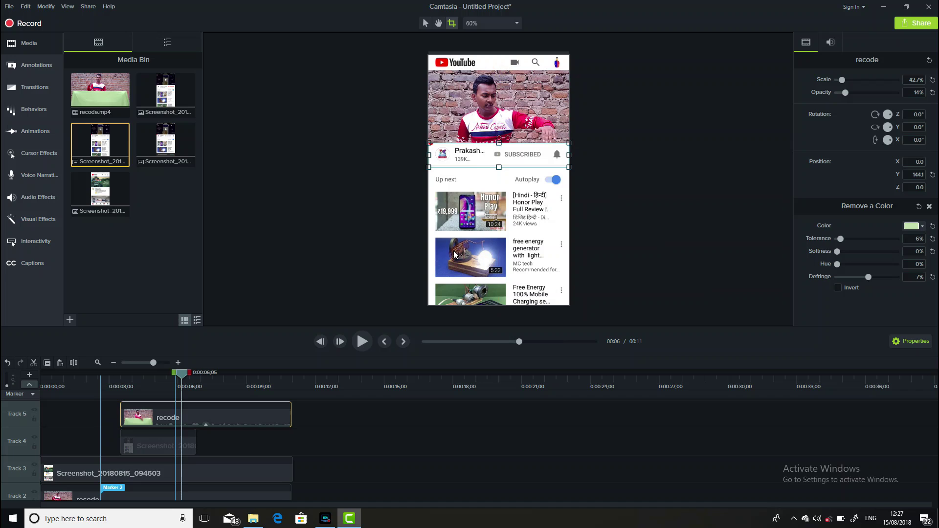
pyautogui.click(362, 341)
pyautogui.click(362, 341)
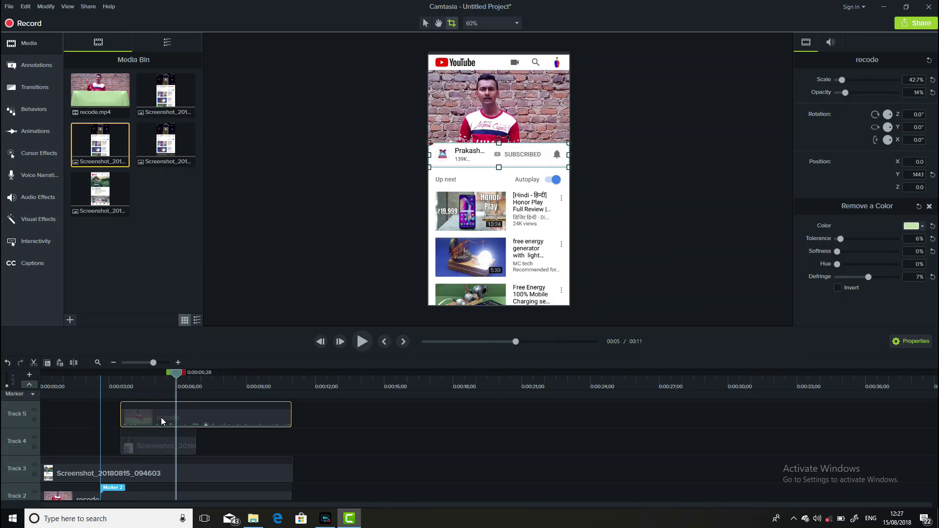
pyautogui.click(98, 385)
pyautogui.click(361, 341)
pyautogui.click(362, 341)
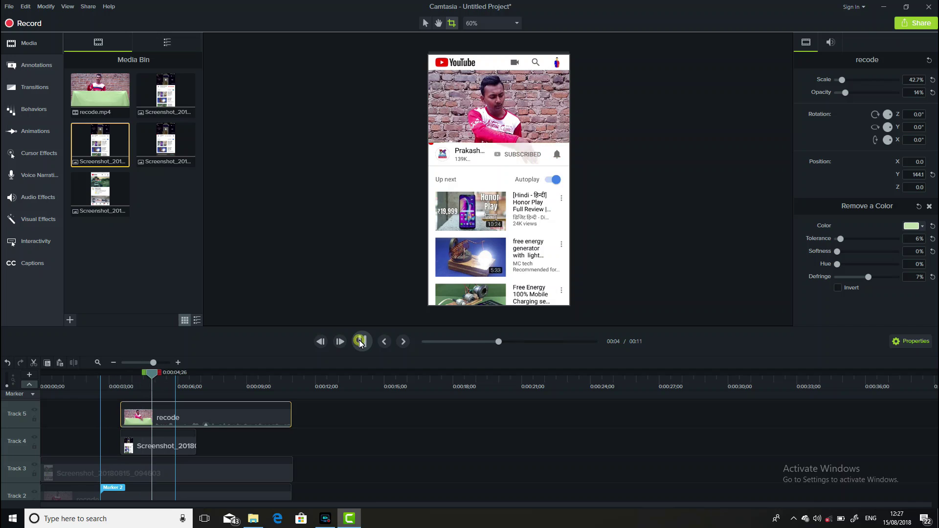
pyautogui.moveTo(845, 93); pyautogui.dragTo(846, 93)
pyautogui.click(932, 92)
pyautogui.moveTo(154, 372); pyautogui.dragTo(113, 381)
pyautogui.click(99, 384)
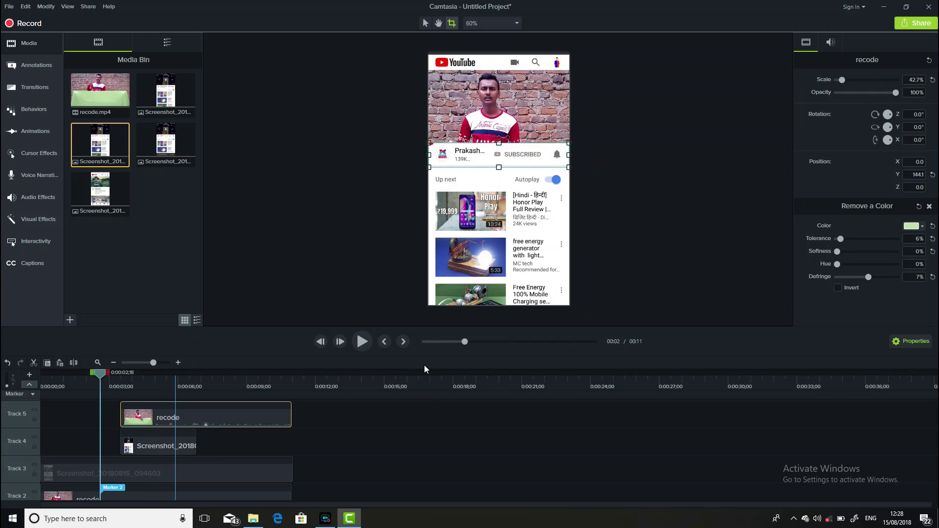
pyautogui.click(363, 342)
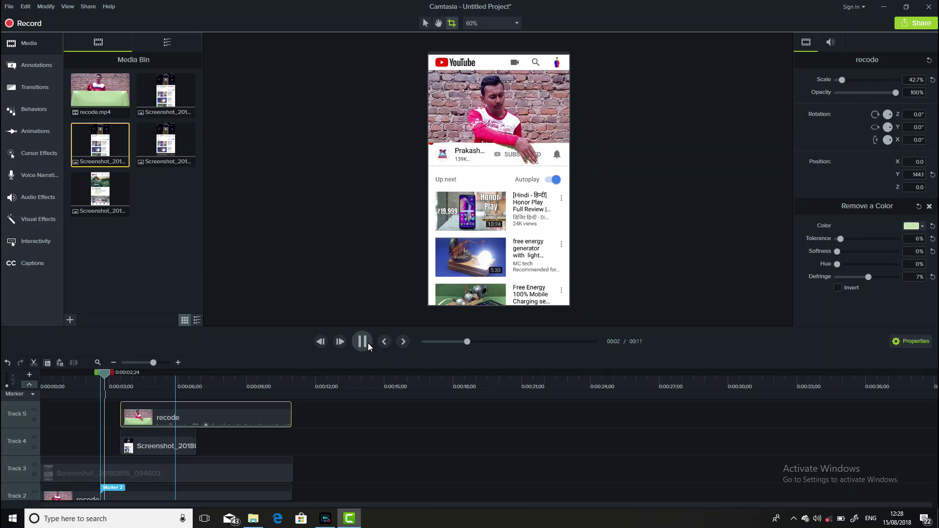
pyautogui.click(363, 342)
pyautogui.click(109, 381)
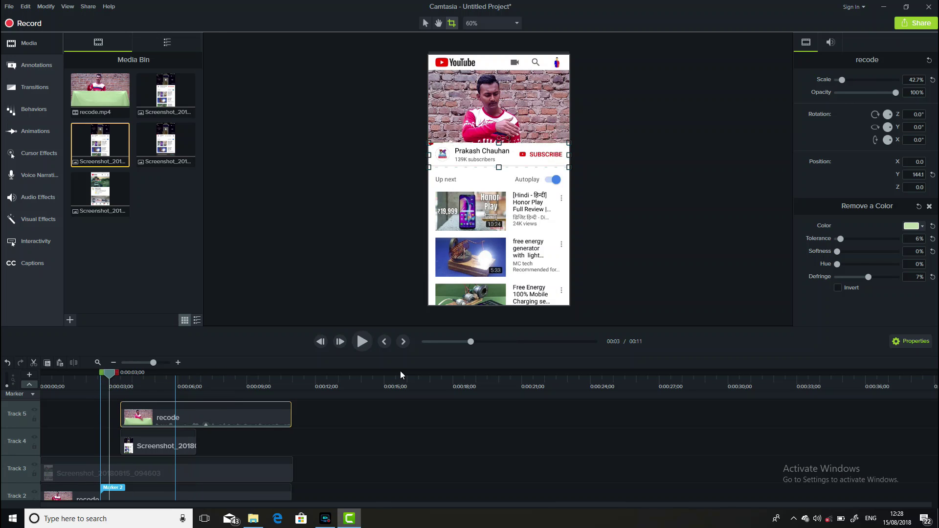
pyautogui.click(362, 341)
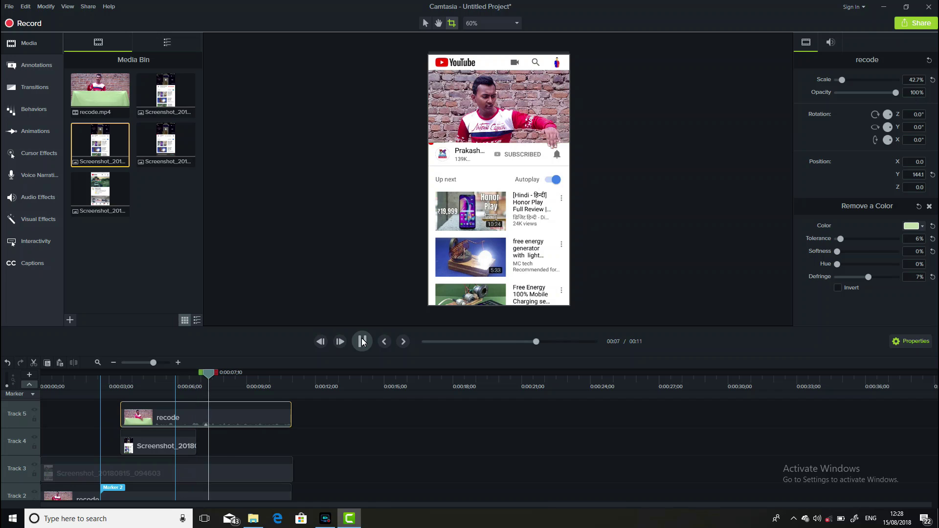
pyautogui.click(362, 341)
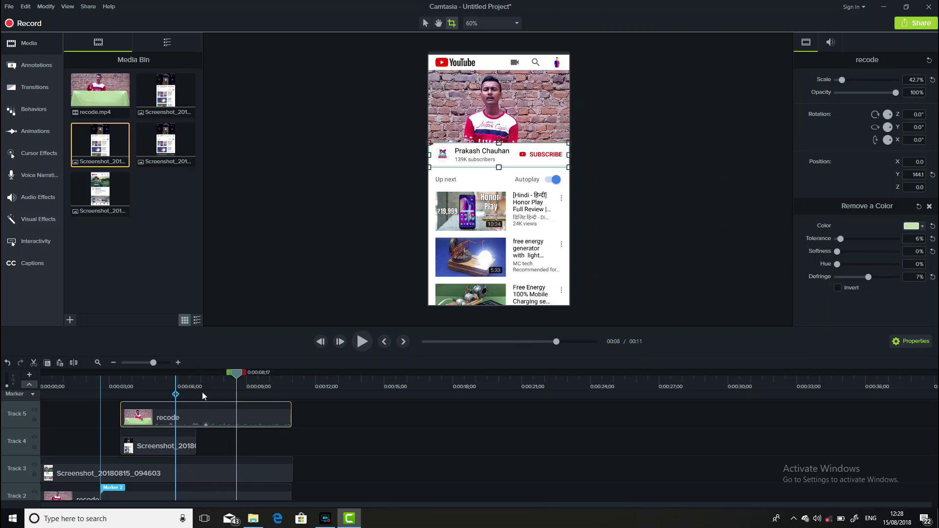
# Trim the first Track 4 screenshot to end near 0:06 and add the next screenshot right after it
pyautogui.moveTo(235, 378); pyautogui.dragTo(184, 375)
pyautogui.moveTo(196, 446); pyautogui.dragTo(175, 445)
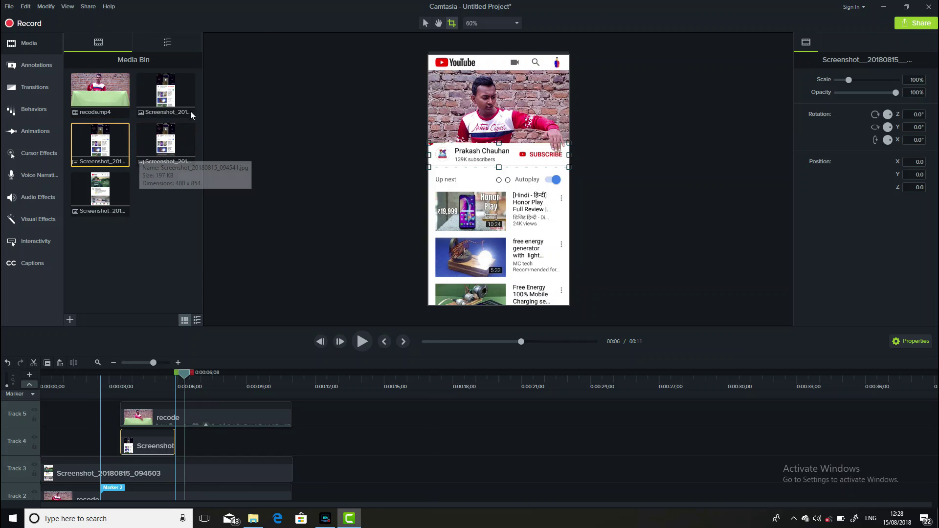
pyautogui.moveTo(165, 146)
pyautogui.mouseDown()
pyautogui.moveTo(195, 316)
pyautogui.moveTo(162, 441)
pyautogui.mouseUp()
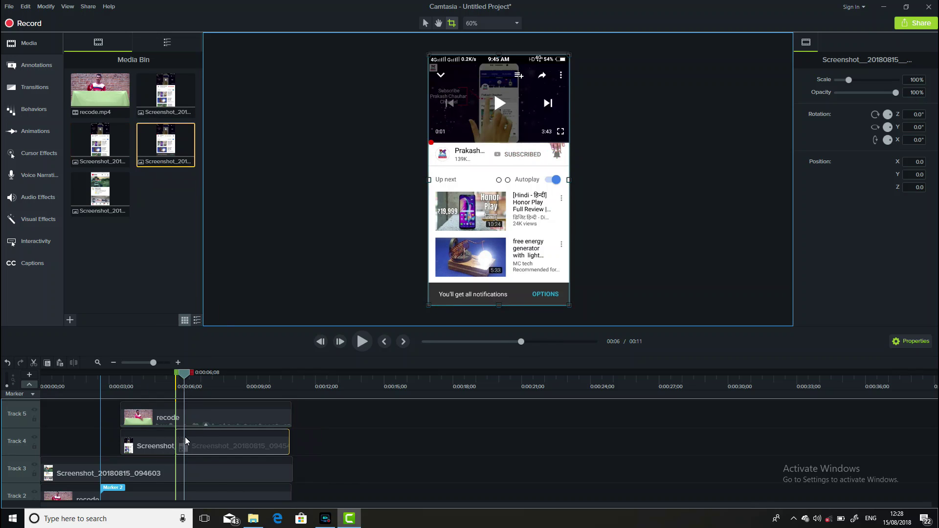
pyautogui.moveTo(176, 438); pyautogui.dragTo(171, 437)
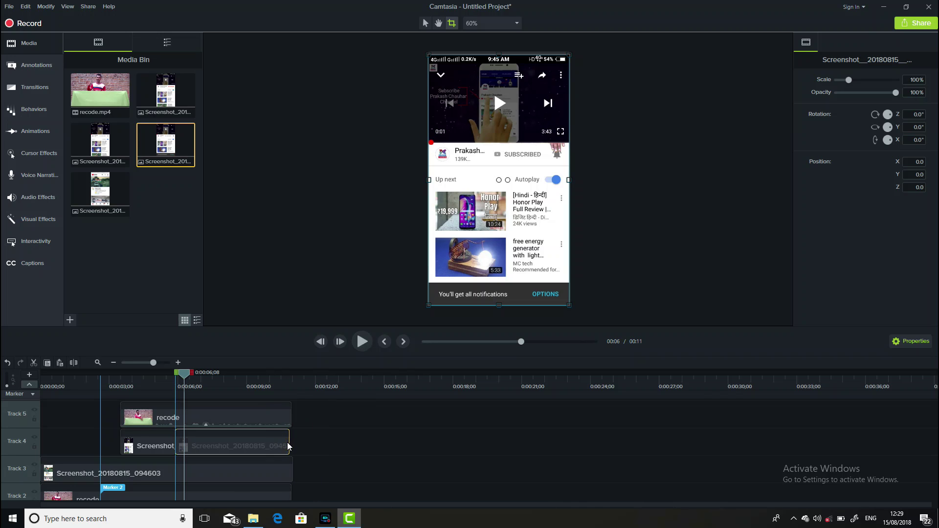
pyautogui.moveTo(290, 445); pyautogui.dragTo(291, 445)
# Crop the new screenshot top and bottom to the SUBSCRIBED channel bar and preview the edit
pyautogui.moveTo(498, 57); pyautogui.dragTo(499, 143)
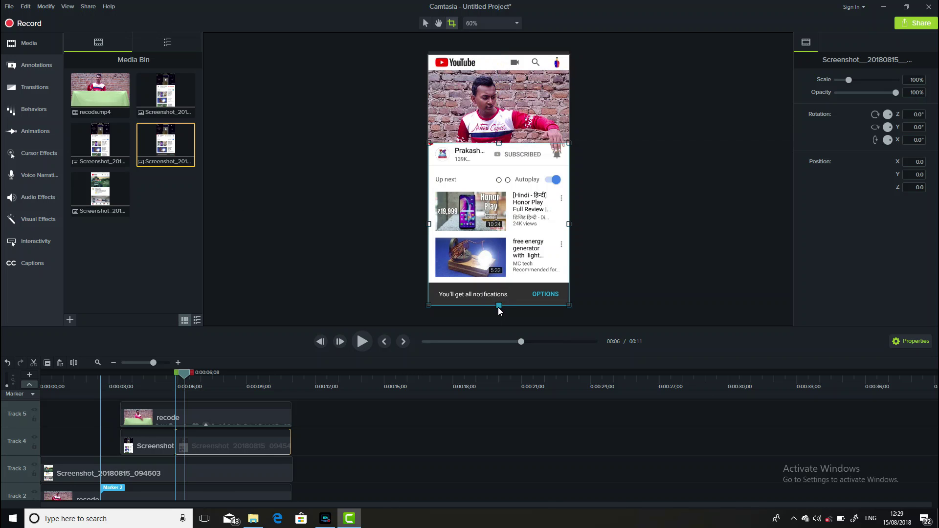
pyautogui.moveTo(498, 305); pyautogui.dragTo(498, 168)
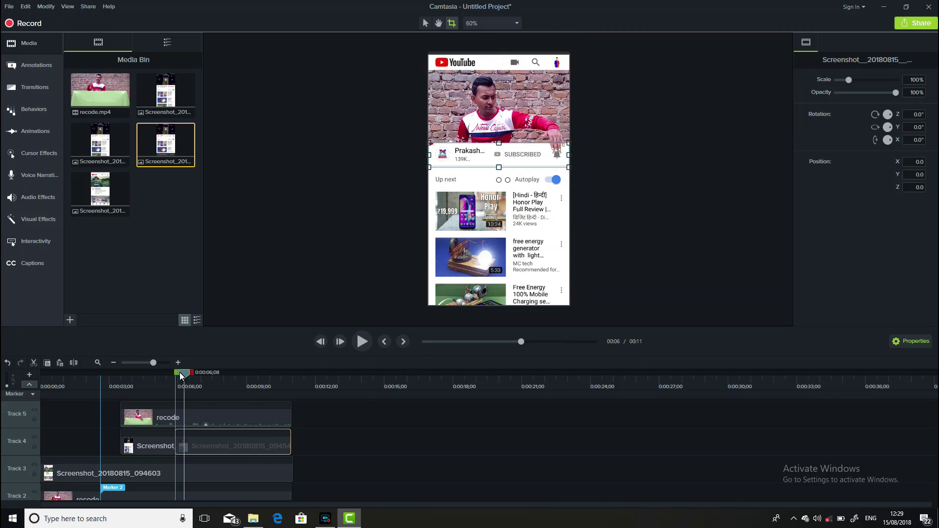
pyautogui.moveTo(180, 375); pyautogui.dragTo(130, 375)
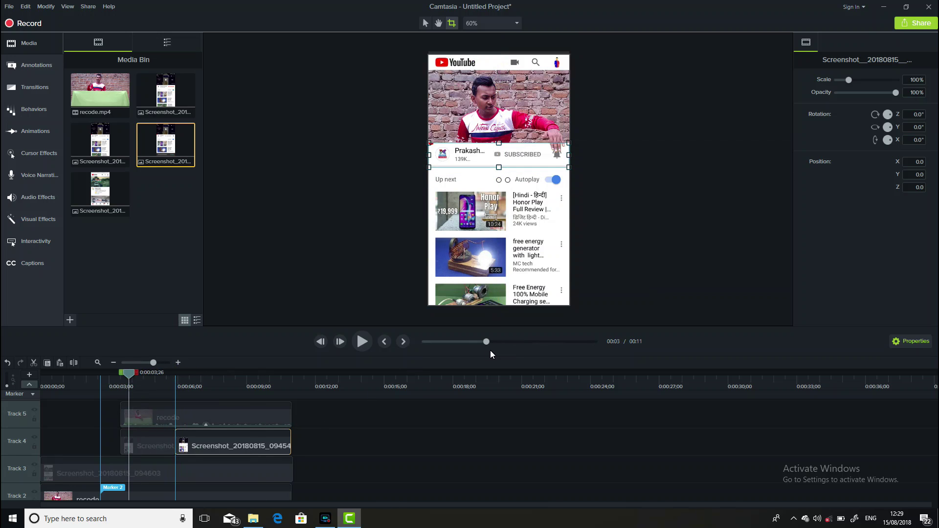
pyautogui.click(362, 342)
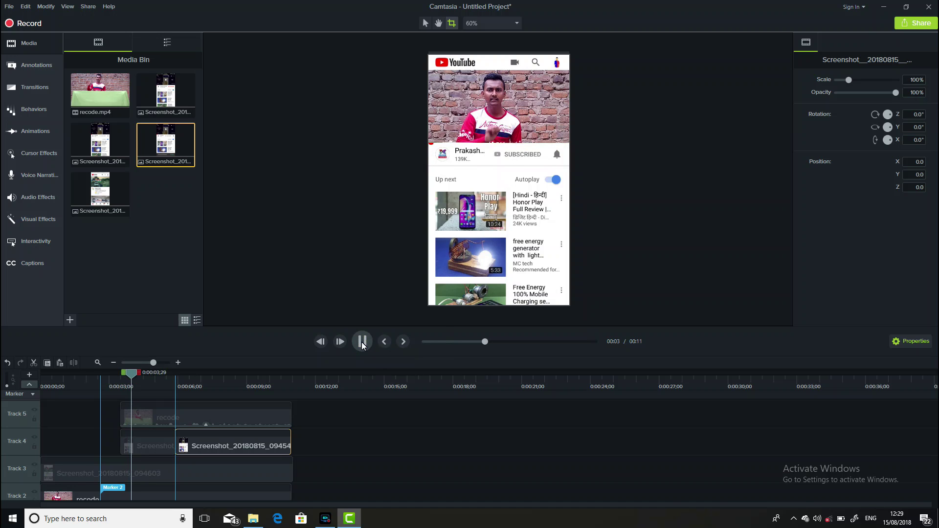
pyautogui.click(362, 342)
pyautogui.click(363, 342)
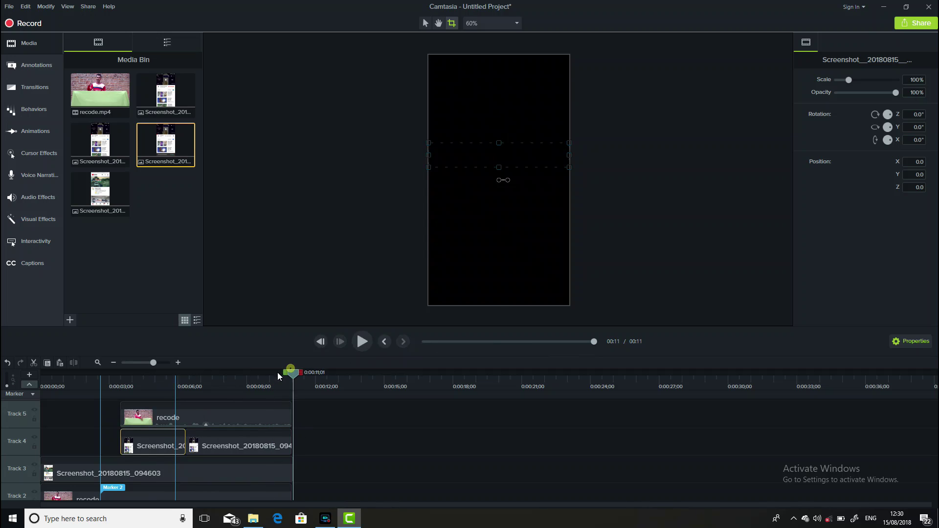
pyautogui.moveTo(291, 375); pyautogui.dragTo(41, 366)
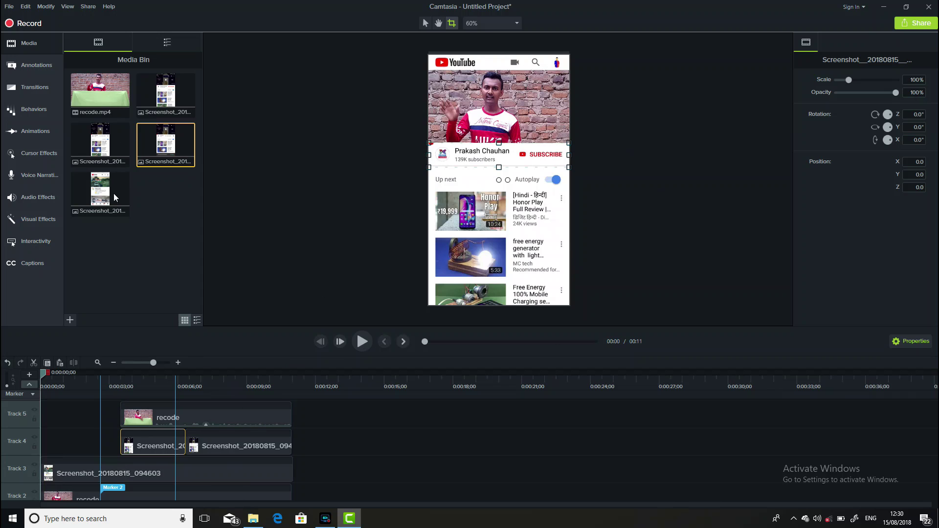
pyautogui.click(19, 40)
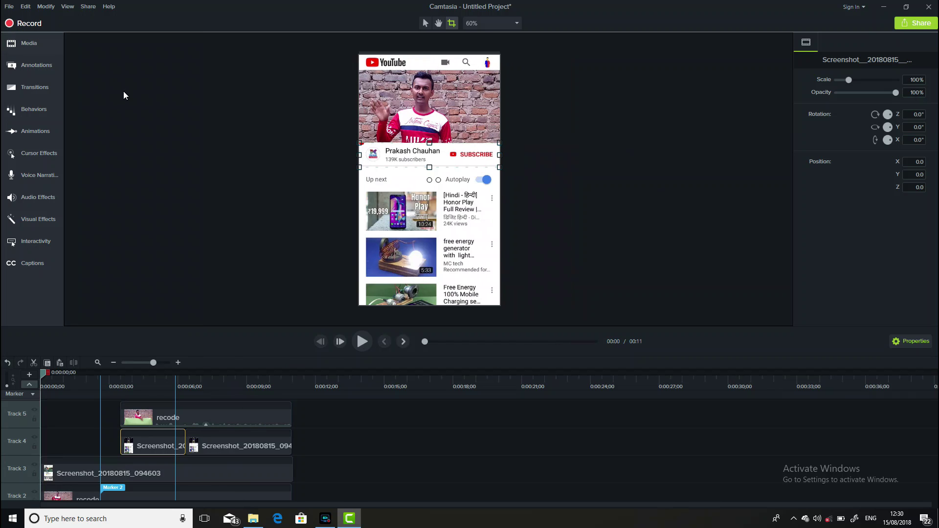
pyautogui.click(29, 44)
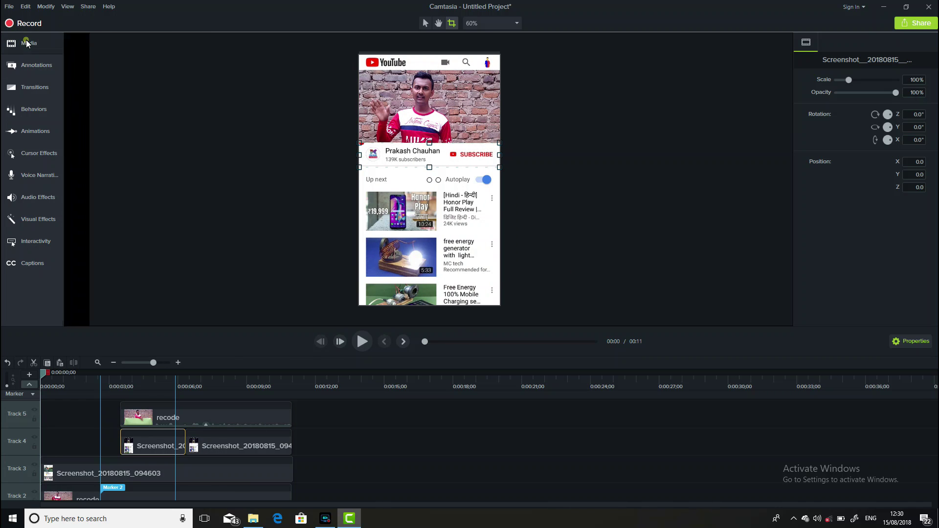
# Import phone_bgb.png from Pictures > Png Images into the Media Bin, then zoom the canvas out
pyautogui.click(70, 320)
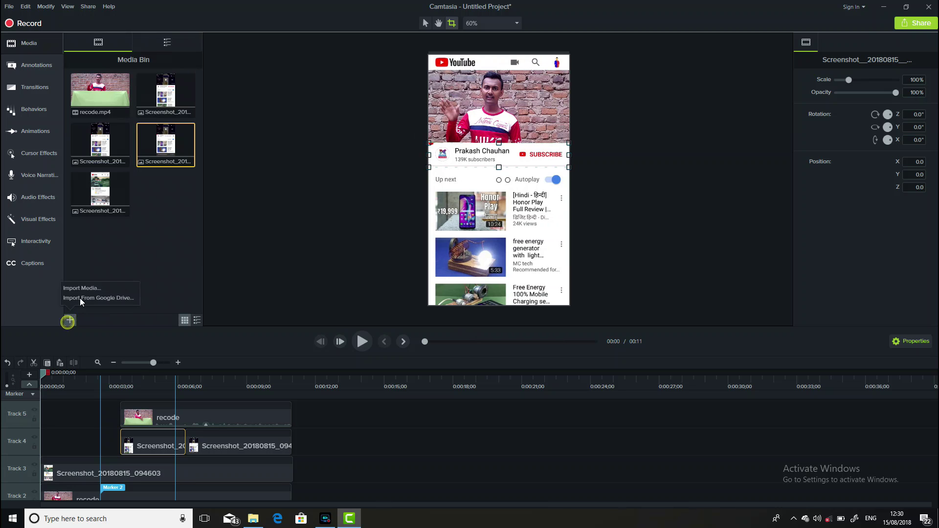
pyautogui.click(75, 290)
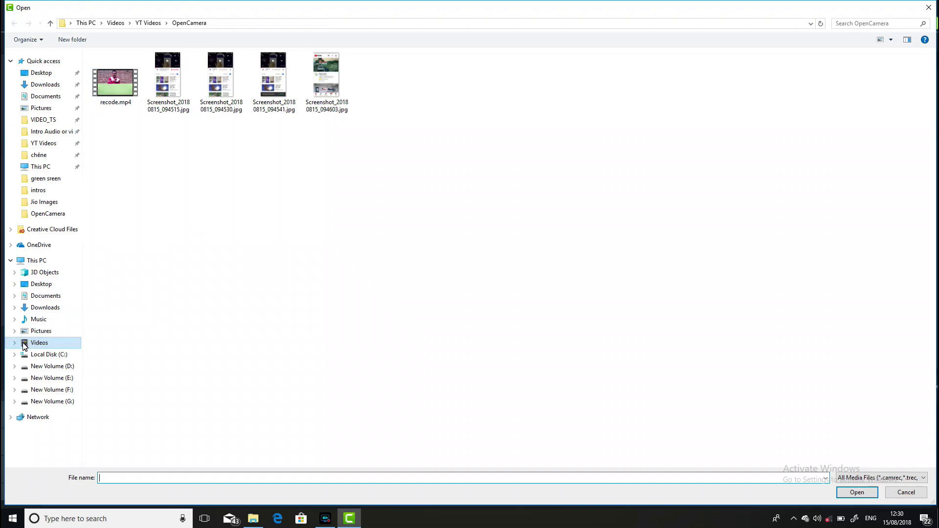
pyautogui.click(41, 331)
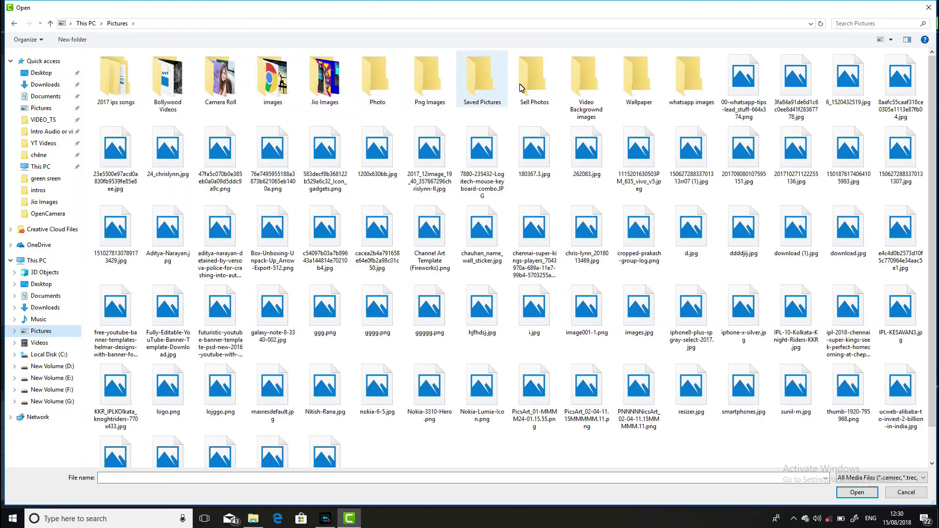
pyautogui.doubleClick(443, 90)
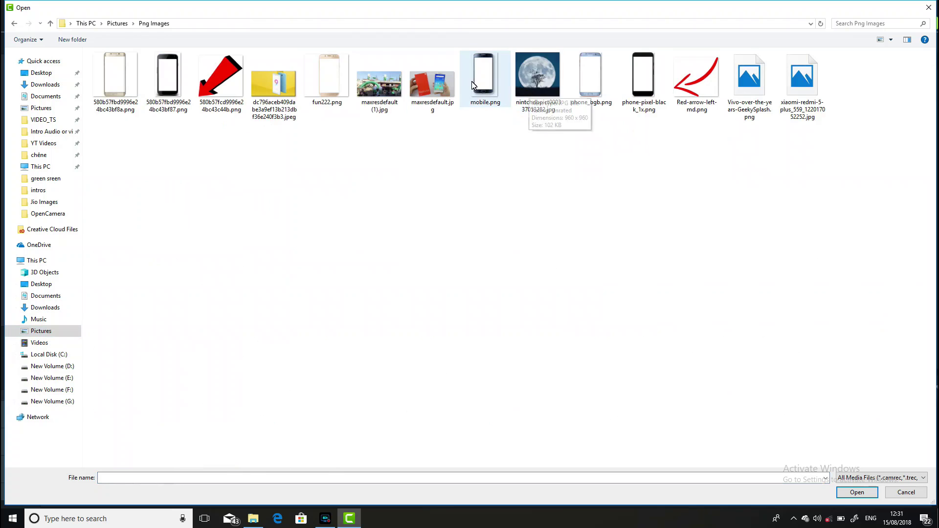
pyautogui.doubleClick(604, 80)
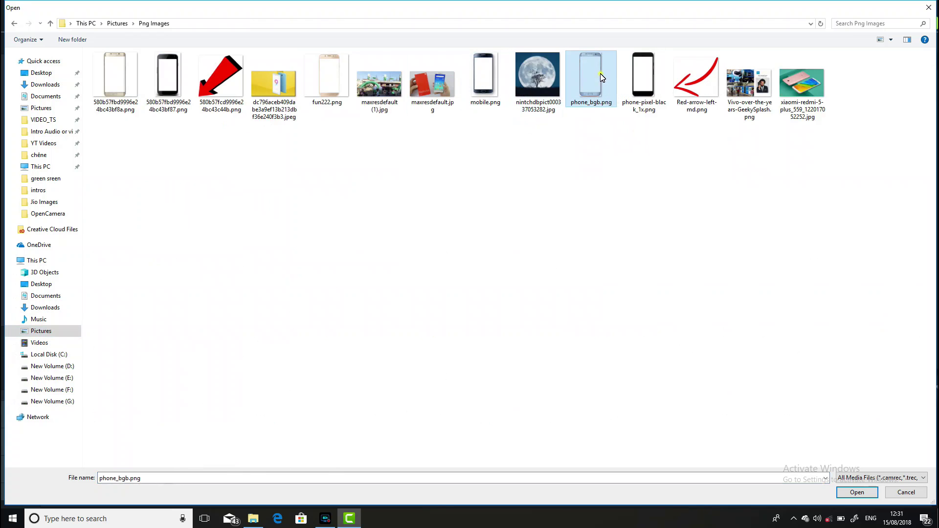
pyautogui.hotkey('ctrl', '-')
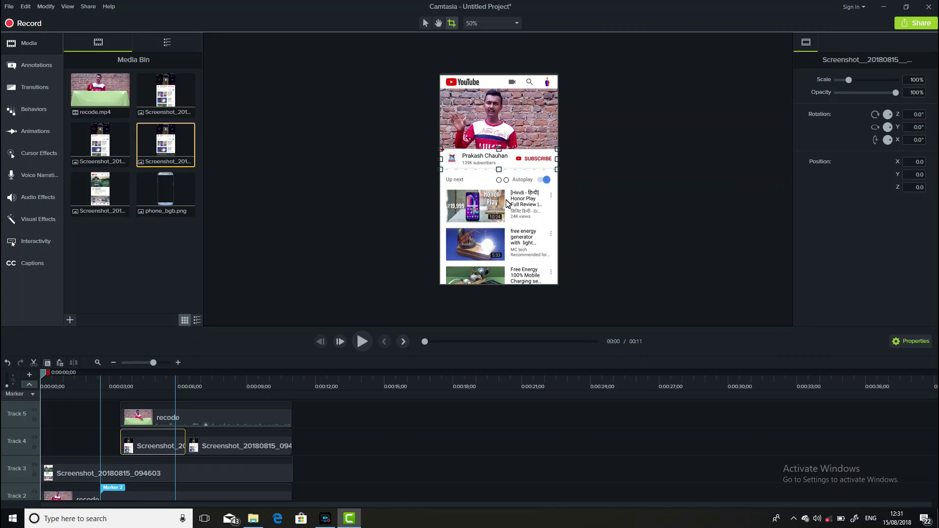
pyautogui.hotkey('ctrl', '-')
# Place phone_bgb.png on a new Track 6 at 0:00, extended to the composite's end
pyautogui.moveTo(153, 195); pyautogui.dragTo(63, 411)
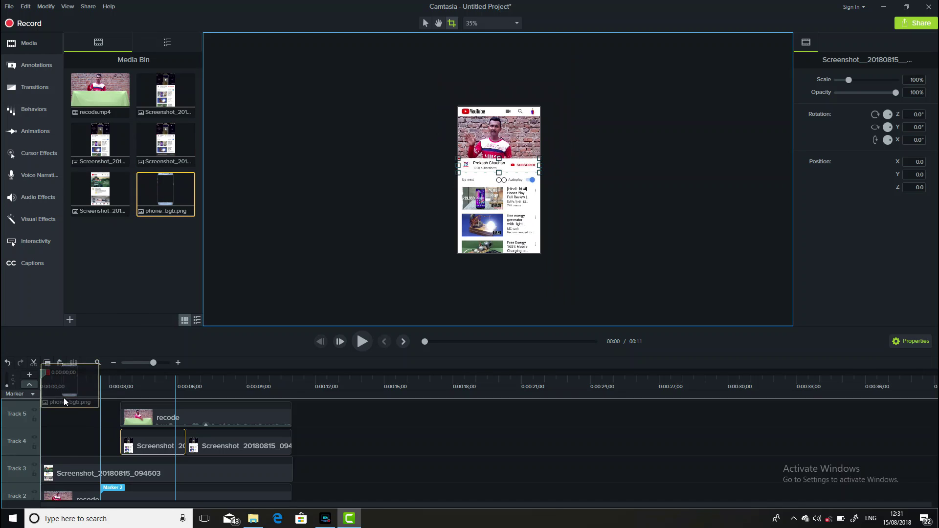
pyautogui.moveTo(63, 411); pyautogui.dragTo(49, 401)
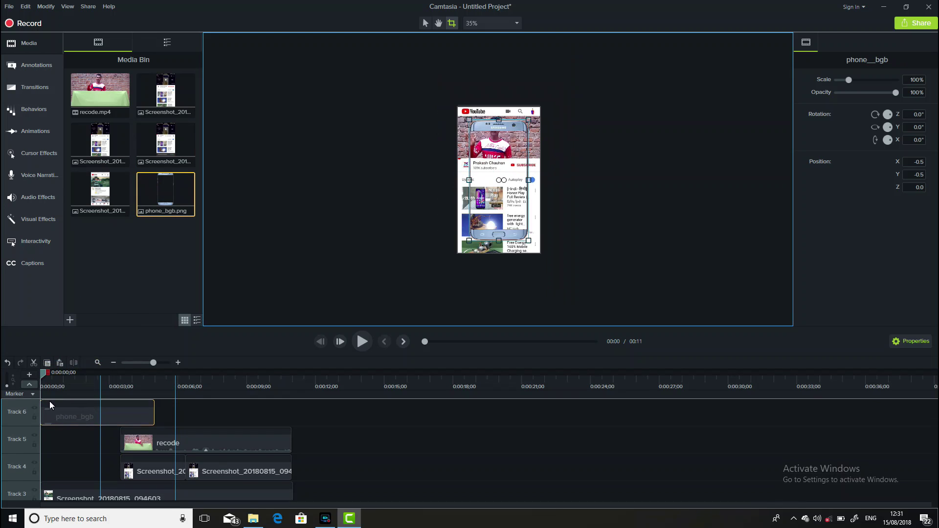
pyautogui.click(157, 415)
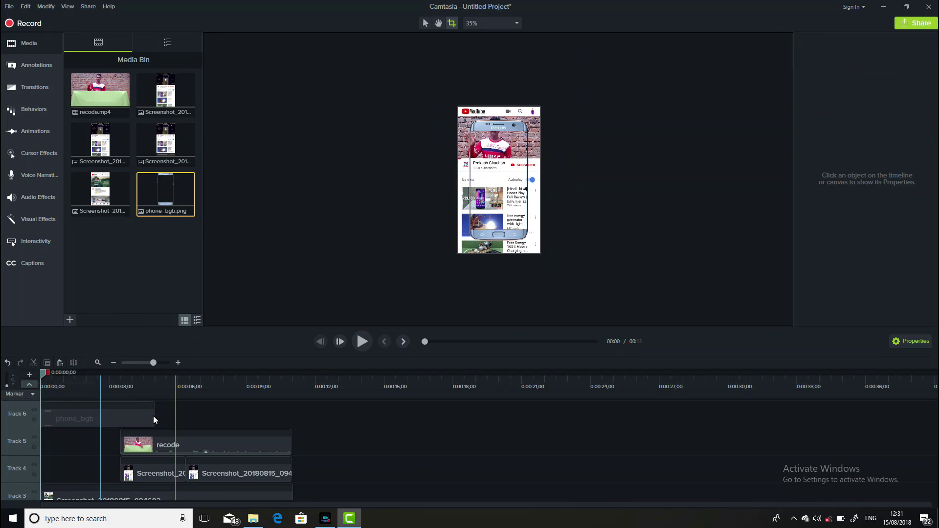
pyautogui.click(153, 416)
pyautogui.moveTo(154, 417); pyautogui.dragTo(289, 415)
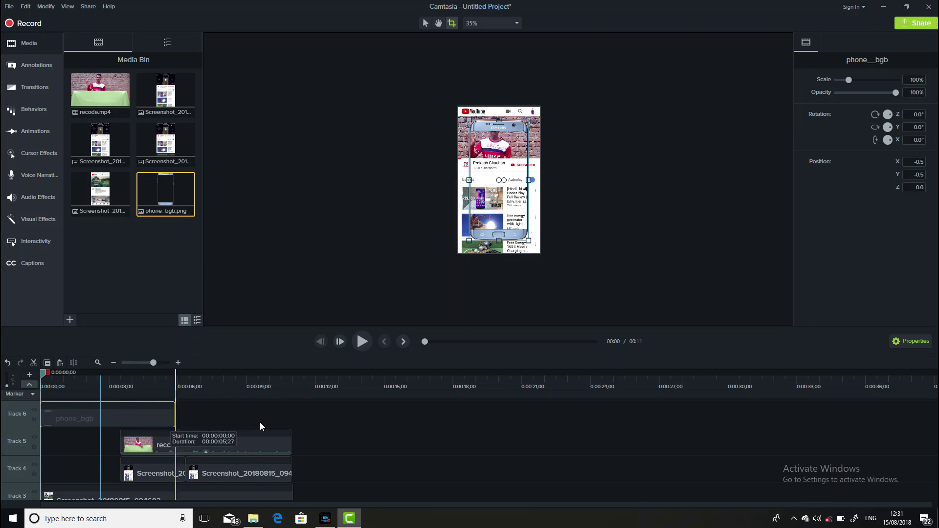
pyautogui.click(267, 405)
pyautogui.click(242, 406)
# With the playhead at the start, centre the phone frame at position 0, 0
pyautogui.scroll(3, 494, 185)
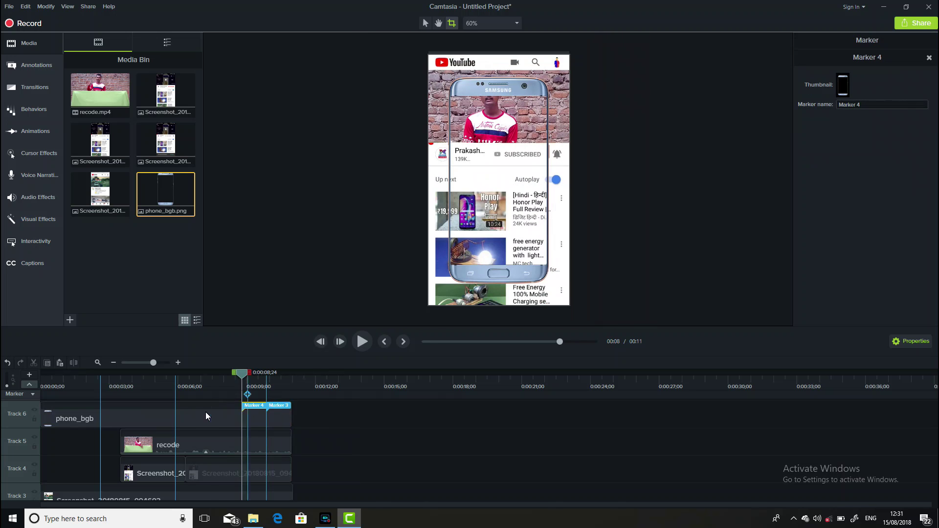
pyautogui.click(194, 416)
pyautogui.hotkey('ctrl', 'Home')
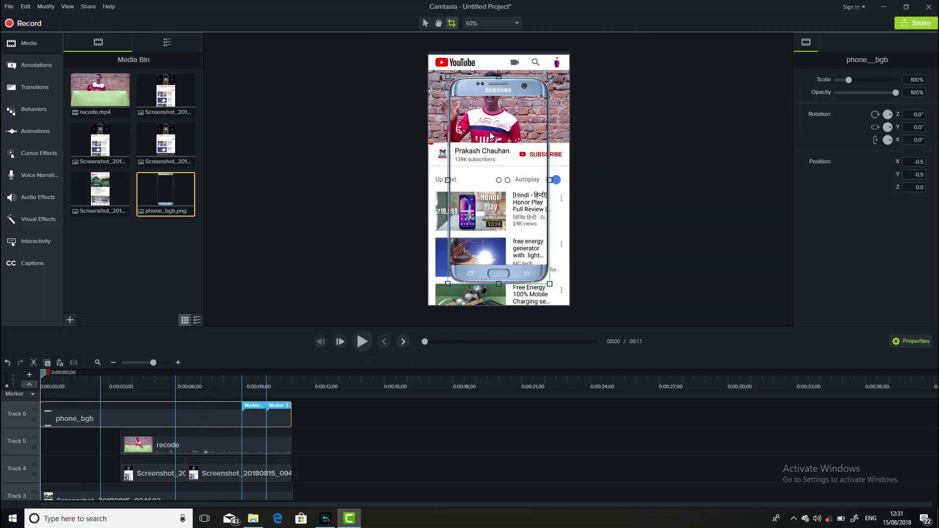
pyautogui.scroll(-3, 486, 163)
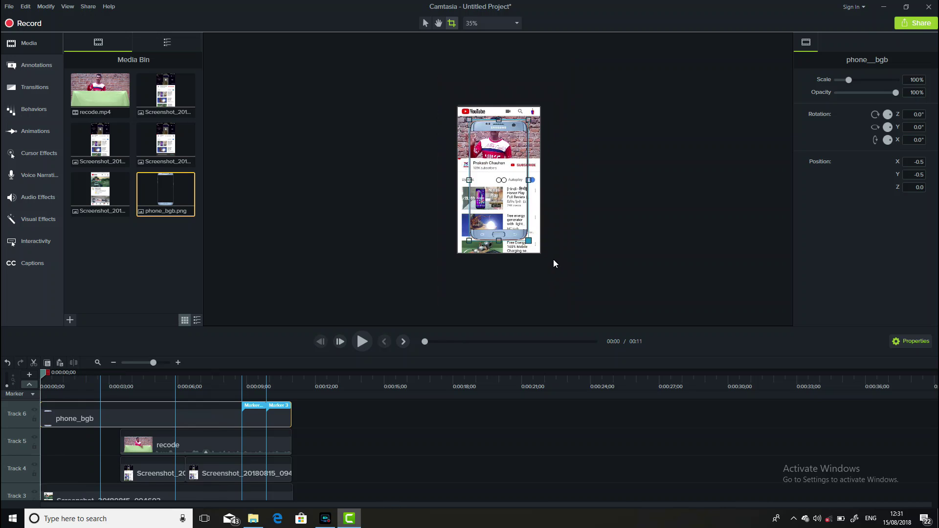
pyautogui.scroll(3, 467, 88)
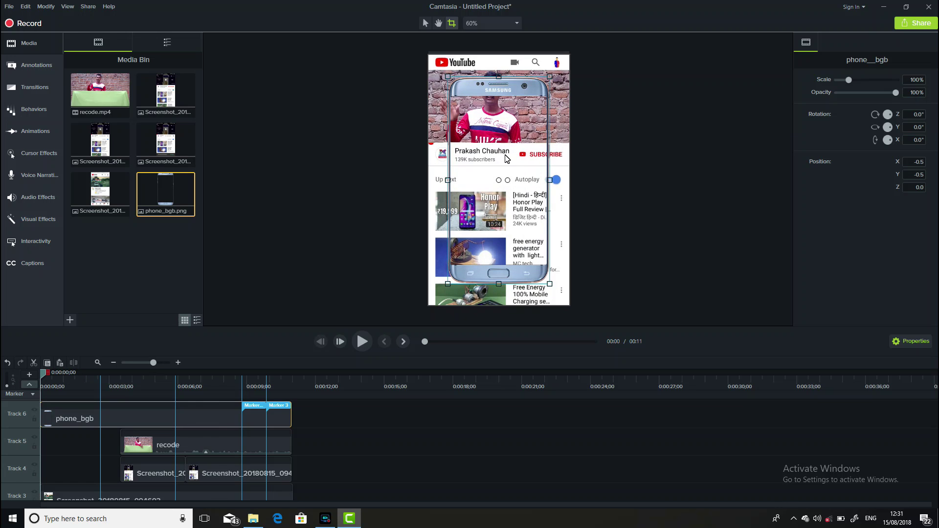
pyautogui.scroll(-3, 491, 112)
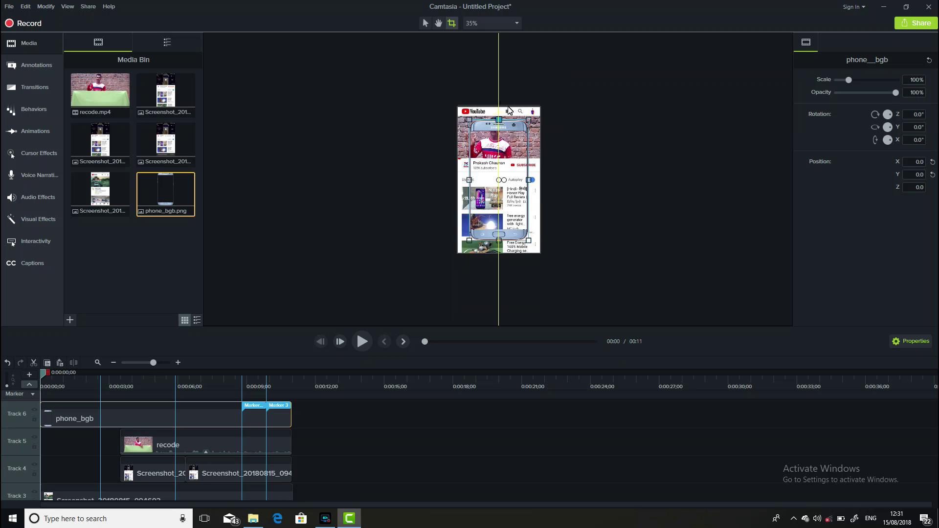
# Scale the phone_bgb frame to 112.1% and centre it horizontally at X 0, Y 10.6
pyautogui.click(425, 24)
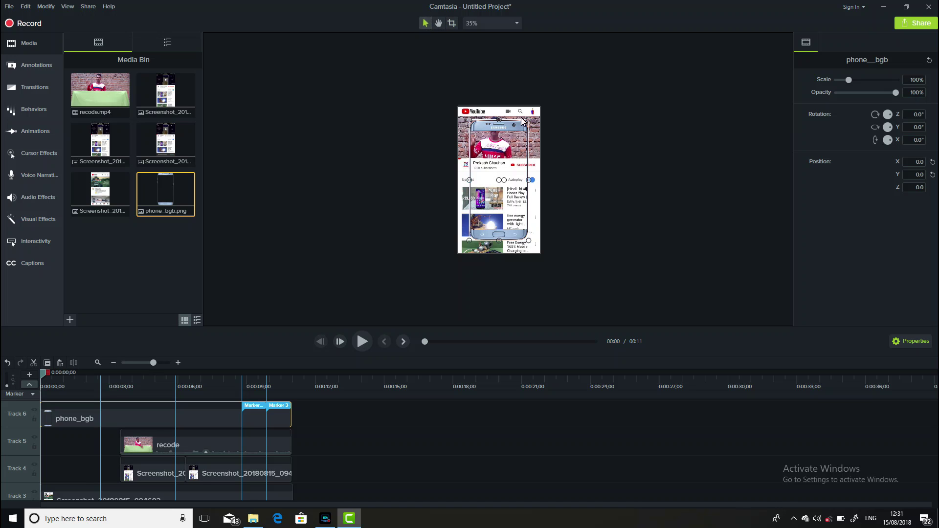
pyautogui.moveTo(532, 122); pyautogui.dragTo(539, 110)
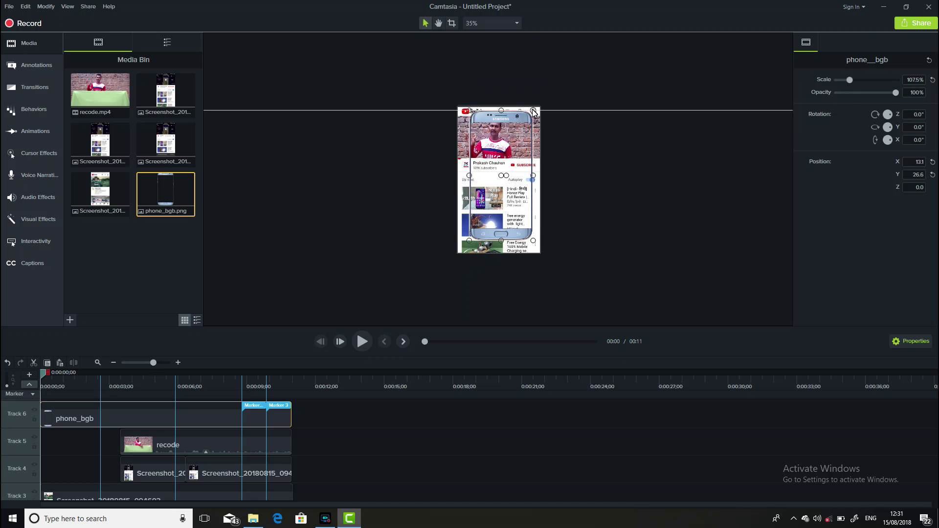
pyautogui.moveTo(538, 109); pyautogui.dragTo(535, 105)
pyautogui.moveTo(513, 141)
pyautogui.mouseDown()
pyautogui.moveTo(504, 141)
pyautogui.moveTo(526, 140)
pyautogui.mouseUp()
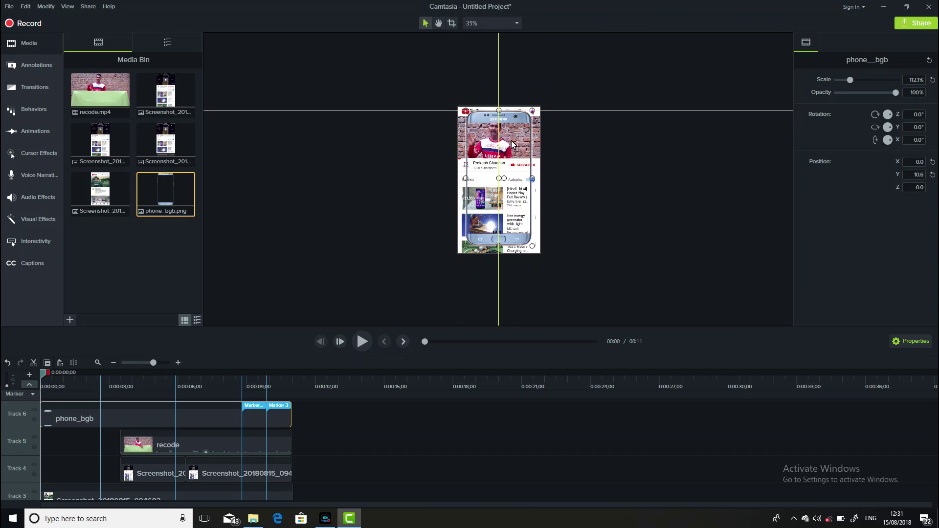
pyautogui.scroll(3, 526, 140)
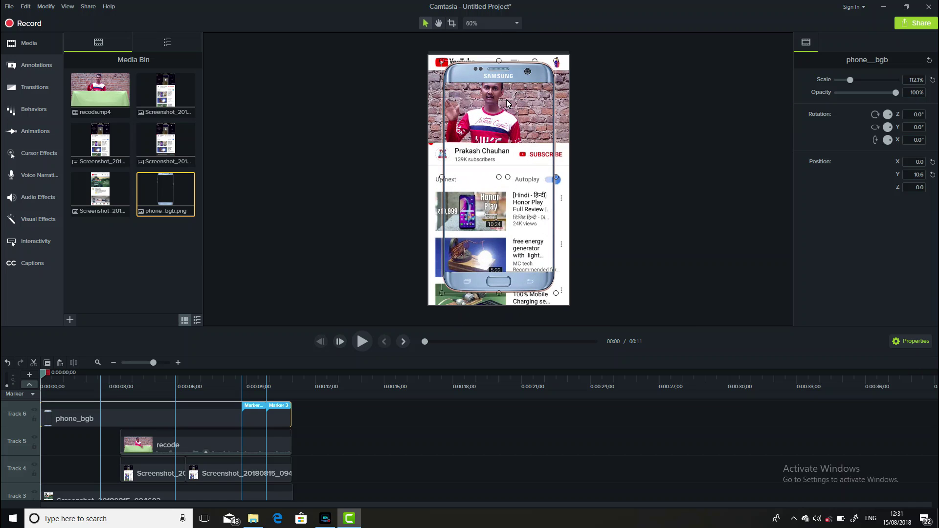
pyautogui.scroll(-3, 352, 409)
pyautogui.click(333, 522)
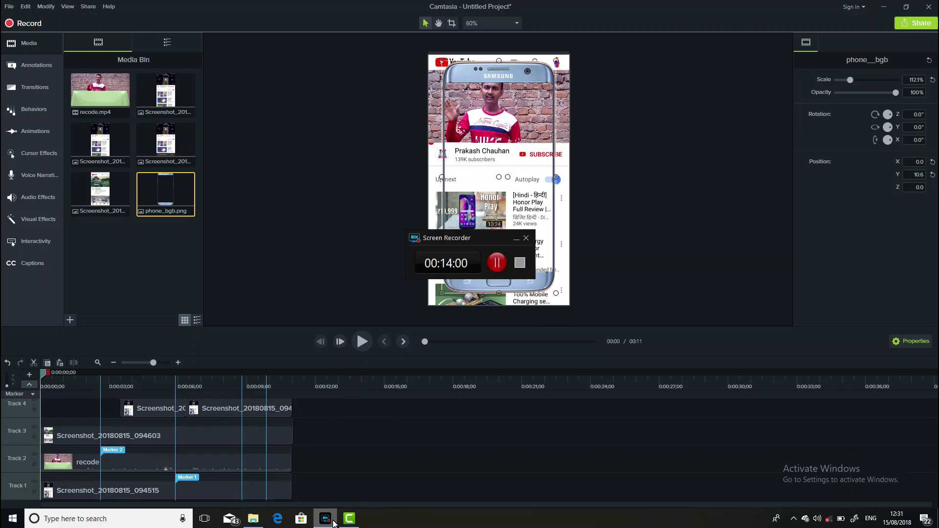
# Select the six screenshot and presenter clips on Tracks 1–5
pyautogui.click(333, 522)
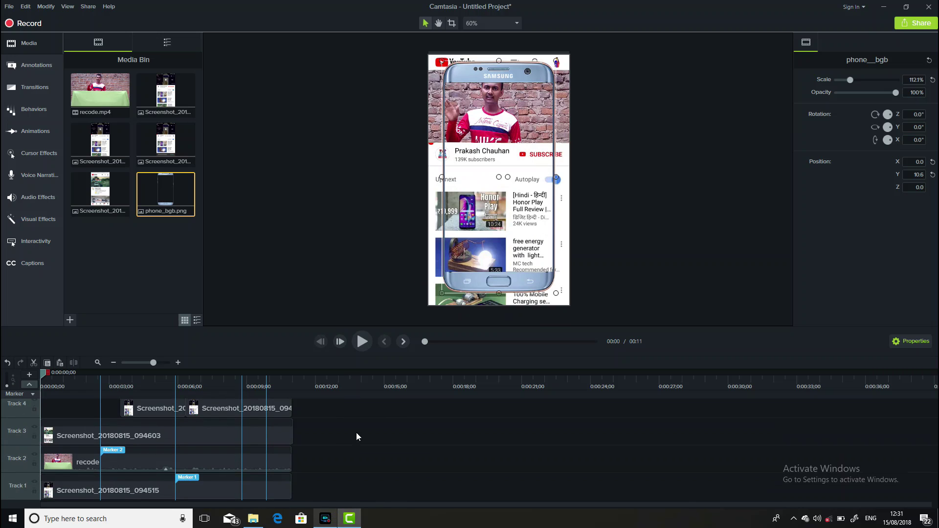
pyautogui.moveTo(181, 488)
pyautogui.mouseDown()
pyautogui.moveTo(143, 431)
pyautogui.moveTo(92, 487)
pyautogui.mouseUp()
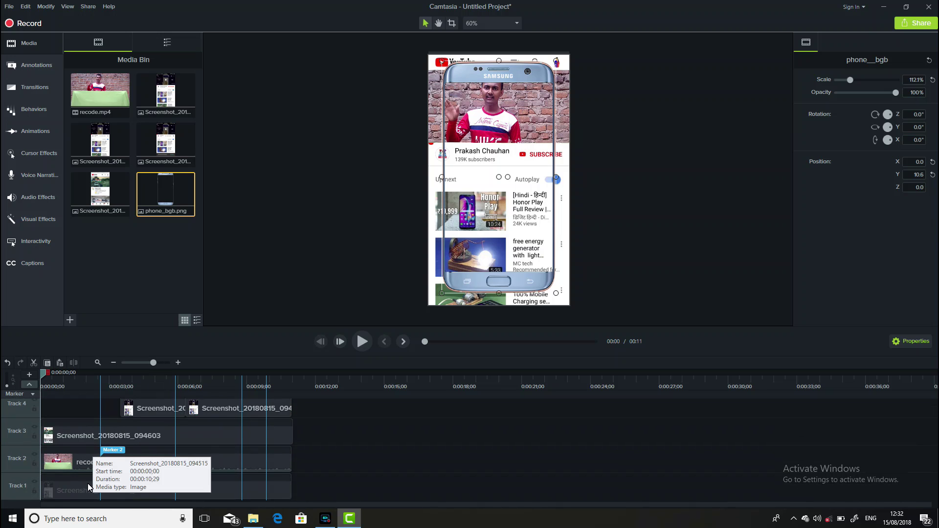
pyautogui.moveTo(87, 482); pyautogui.dragTo(89, 486)
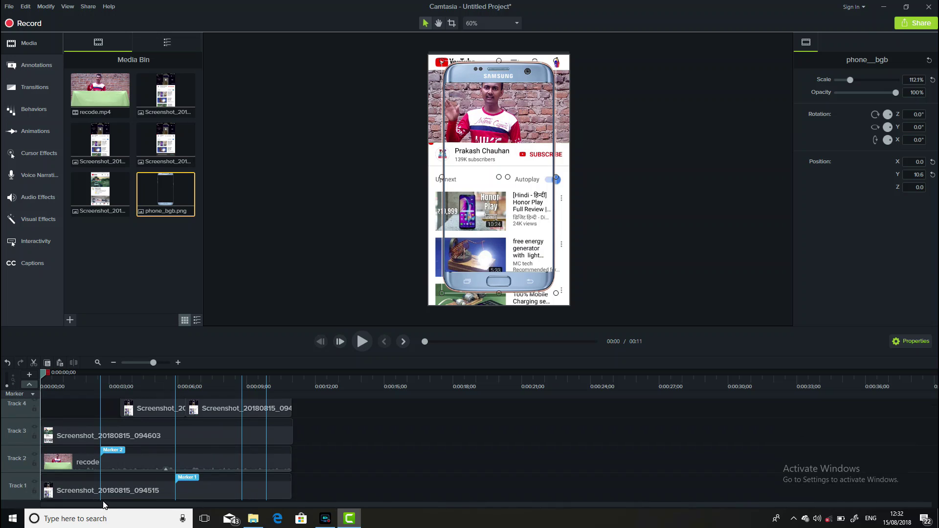
pyautogui.click(96, 491)
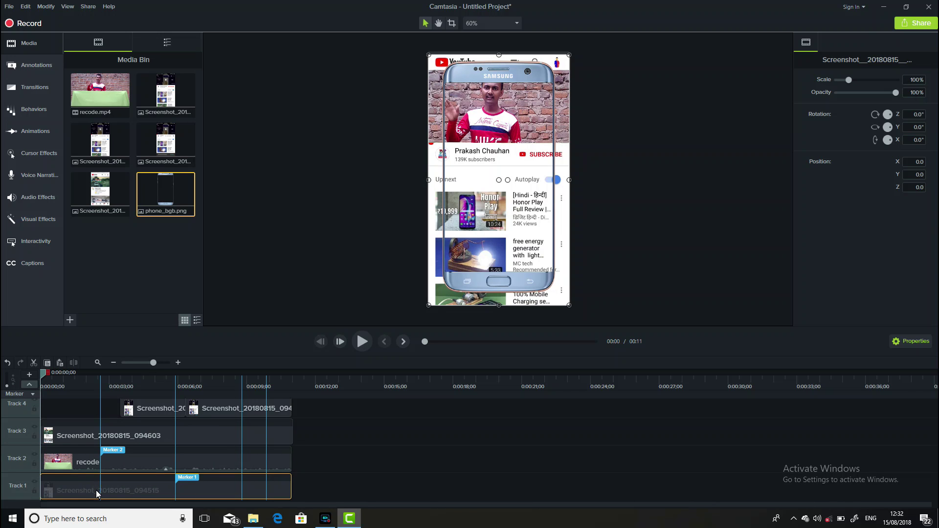
pyautogui.keyDown('ctrl'); pyautogui.click(111, 469); pyautogui.keyUp('ctrl')
pyautogui.keyDown('ctrl'); pyautogui.click(122, 436); pyautogui.keyUp('ctrl')
pyautogui.keyDown('ctrl'); pyautogui.click(147, 412); pyautogui.keyUp('ctrl')
pyautogui.keyDown('ctrl'); pyautogui.click(222, 413); pyautogui.keyUp('ctrl')
pyautogui.scroll(1, 316, 427)
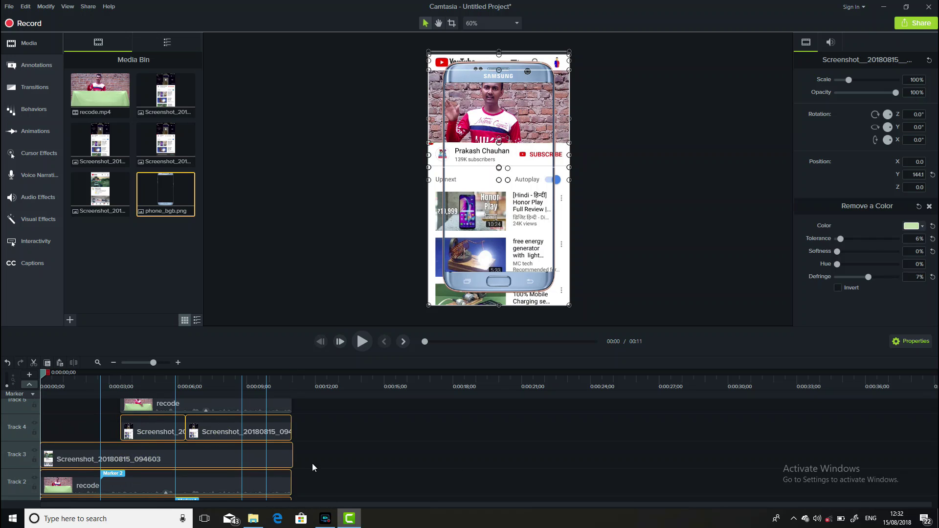
pyautogui.keyDown('ctrl'); pyautogui.click(150, 409); pyautogui.keyUp('ctrl')
# Group the selected clips with Ctrl+G into Group 1 (6 media)
pyautogui.scroll(1, 151, 409)
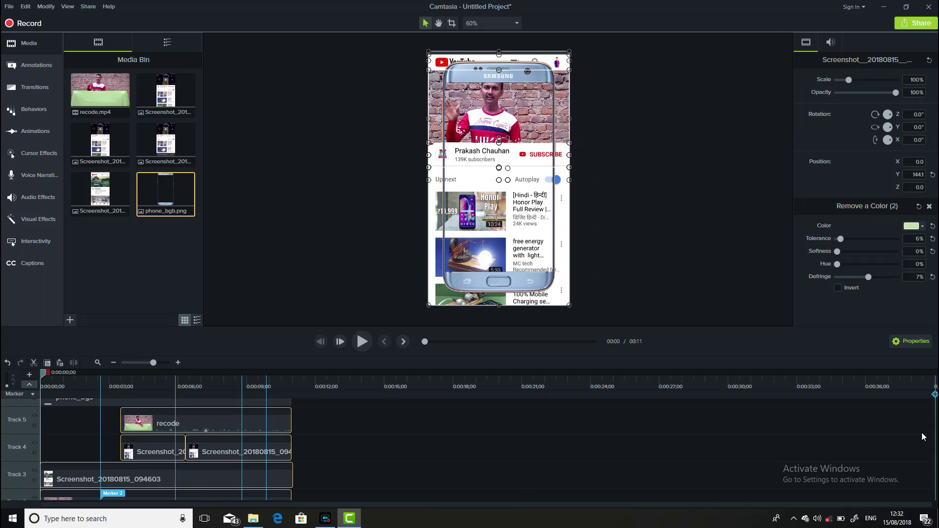
pyautogui.scroll(1, 923, 436)
pyautogui.scroll(-2, 855, 449)
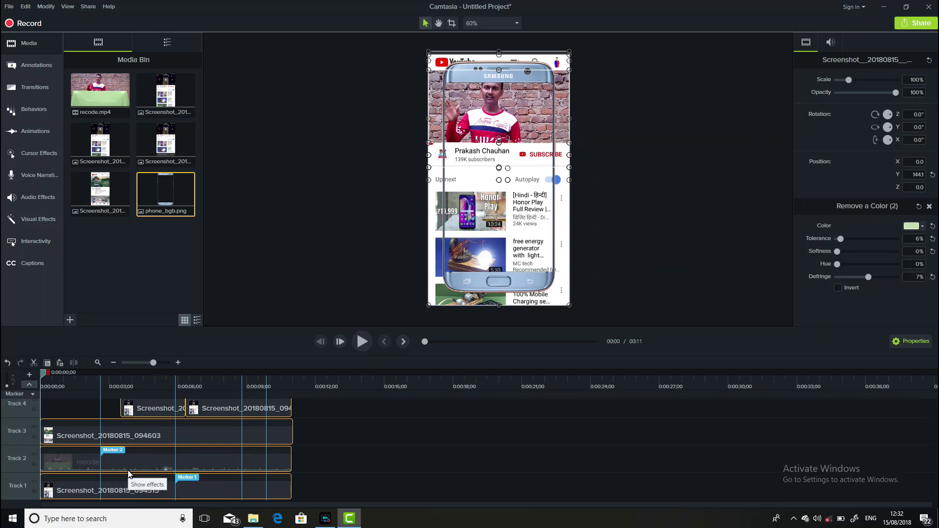
pyautogui.hotkey('ctrl', 'g')
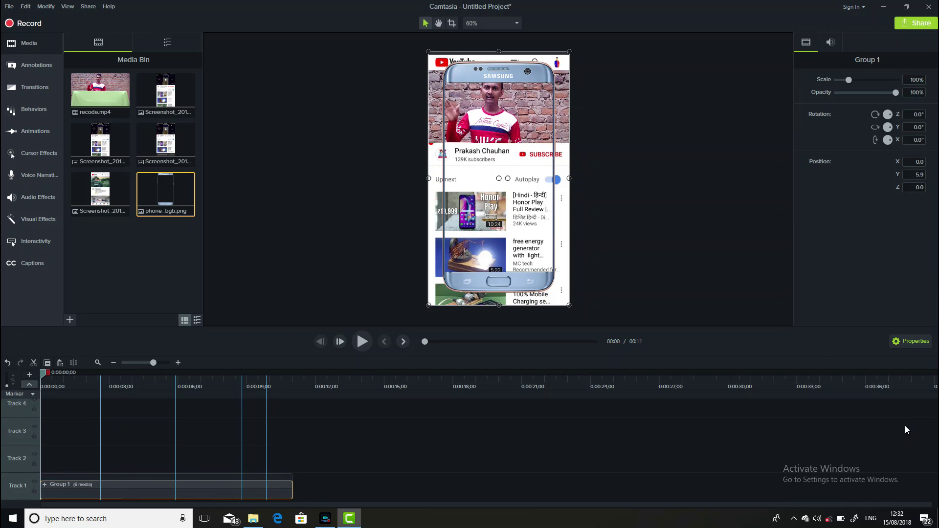
pyautogui.scroll(2, 332, 457)
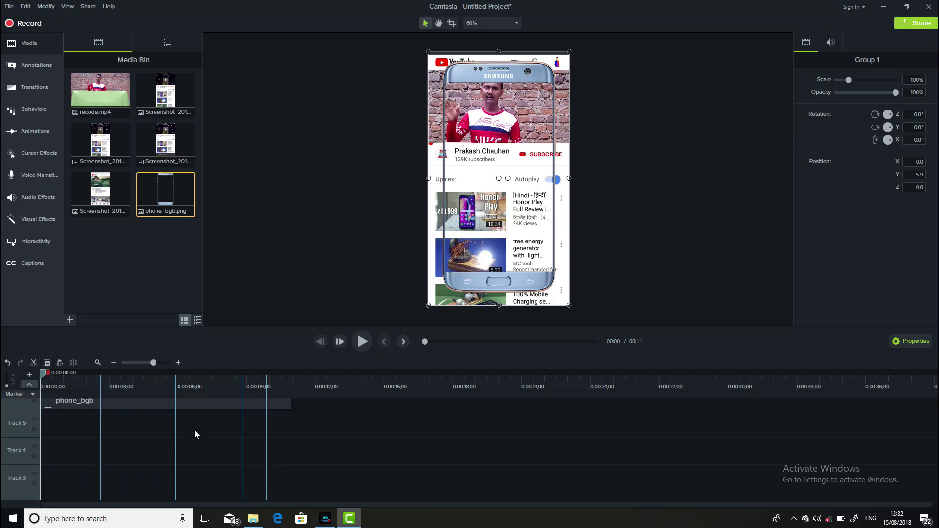
pyautogui.scroll(2, 195, 434)
pyautogui.scroll(-3, 142, 454)
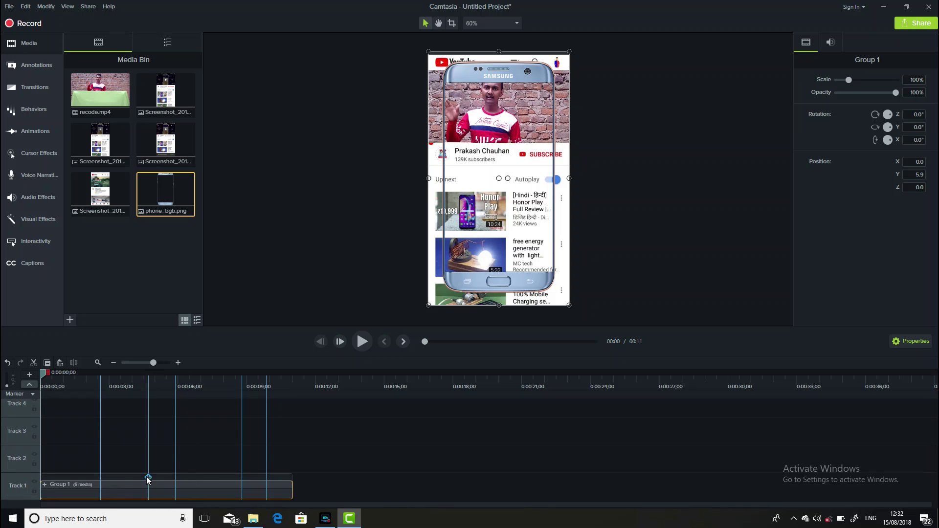
pyautogui.moveTo(138, 492)
pyautogui.mouseDown()
pyautogui.moveTo(153, 381)
pyautogui.moveTo(130, 390)
pyautogui.mouseUp()
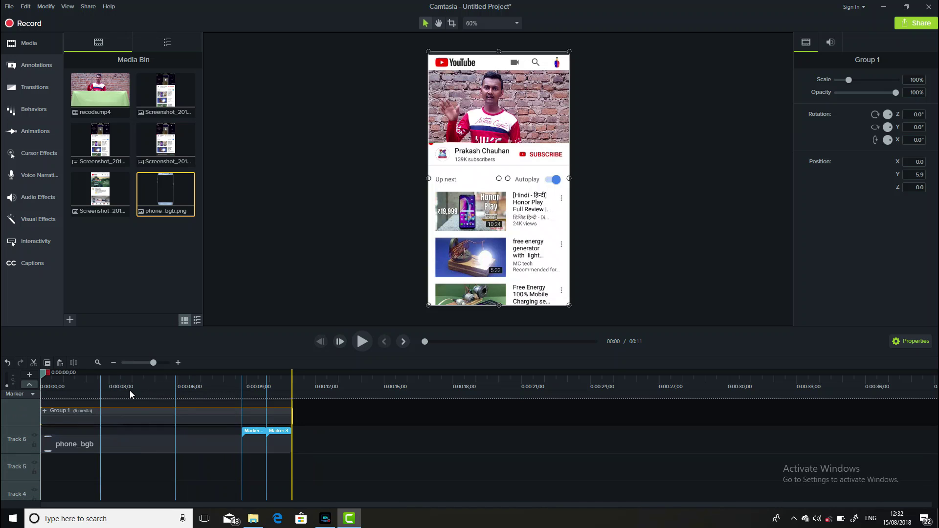
# Inside the group, shrink the YouTube screenshot to about 76%, then regroup
pyautogui.doubleClick(120, 415)
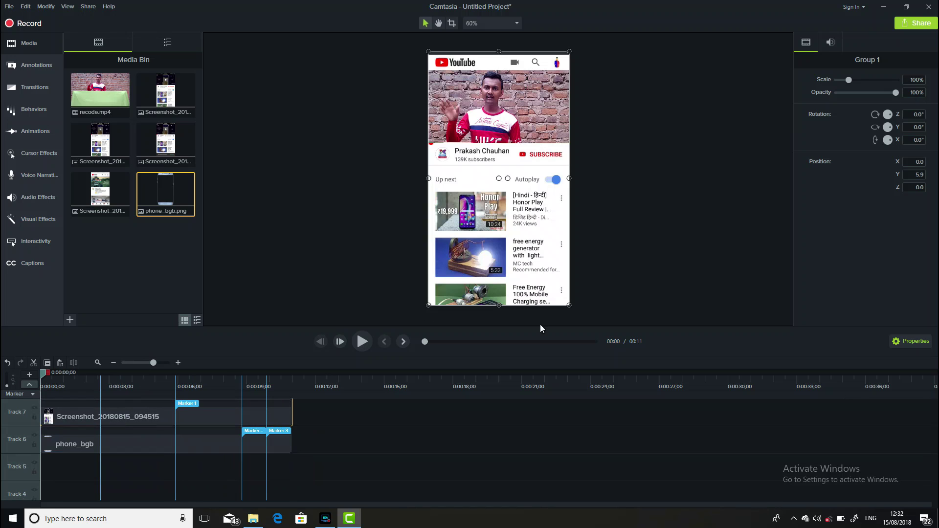
pyautogui.moveTo(558, 304); pyautogui.dragTo(536, 245)
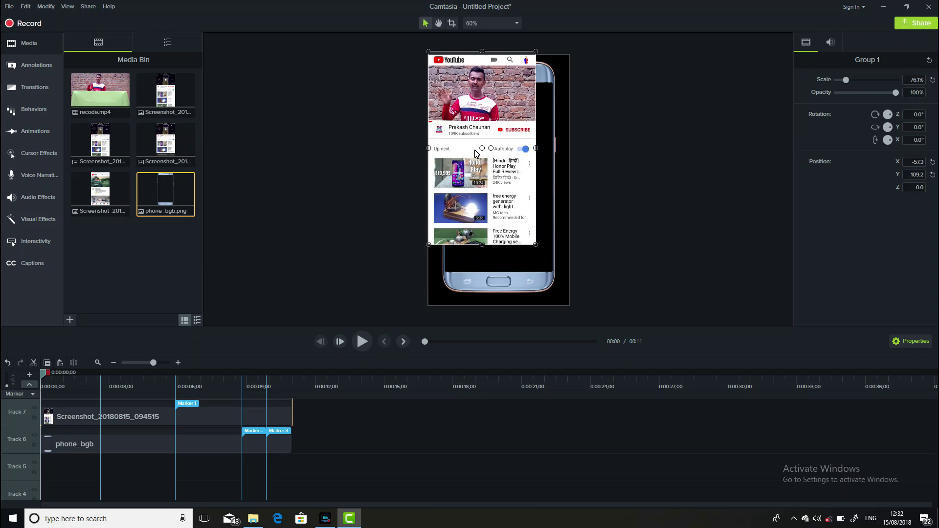
pyautogui.hotkey('ctrl', 'g')
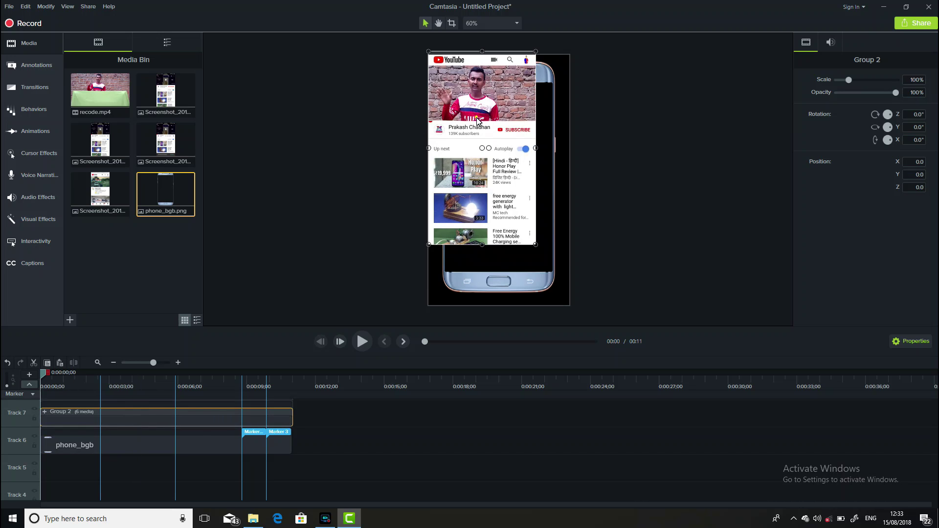
# Move and resize the screenshot group to fill the phone frame's screen
pyautogui.moveTo(479, 121); pyautogui.dragTo(495, 148)
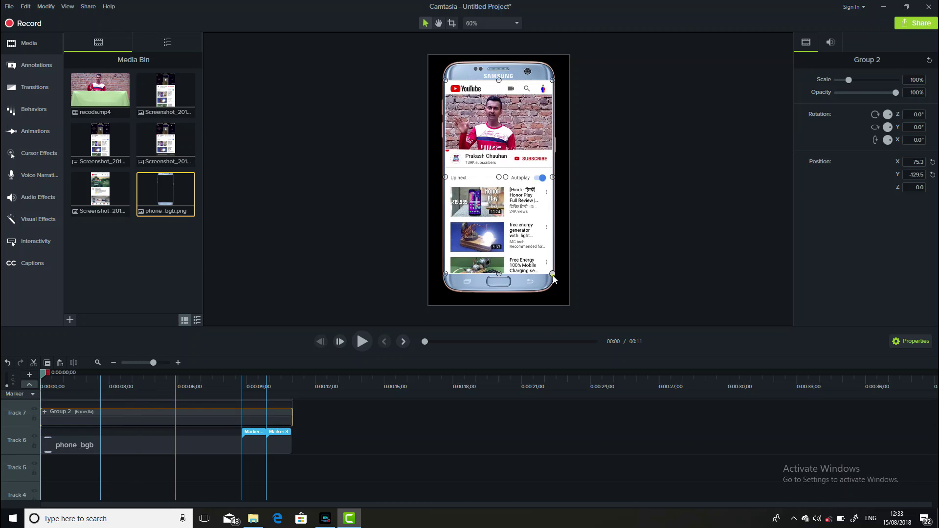
pyautogui.moveTo(553, 279); pyautogui.dragTo(551, 272)
pyautogui.moveTo(522, 234); pyautogui.dragTo(522, 234)
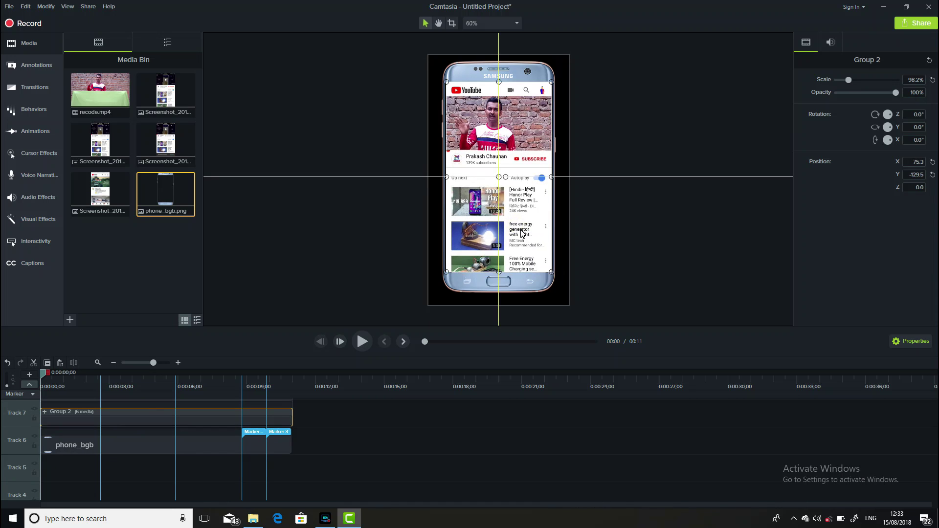
pyautogui.moveTo(551, 273); pyautogui.dragTo(550, 272)
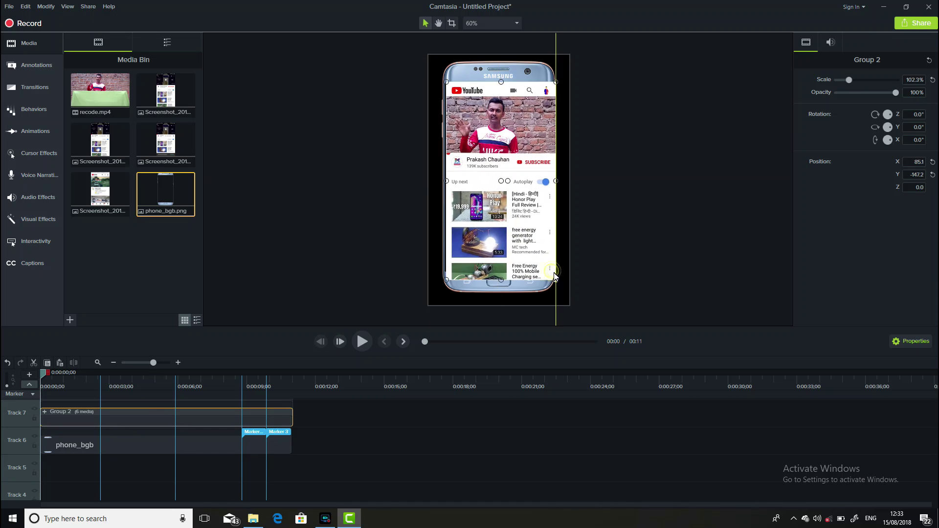
pyautogui.click(653, 266)
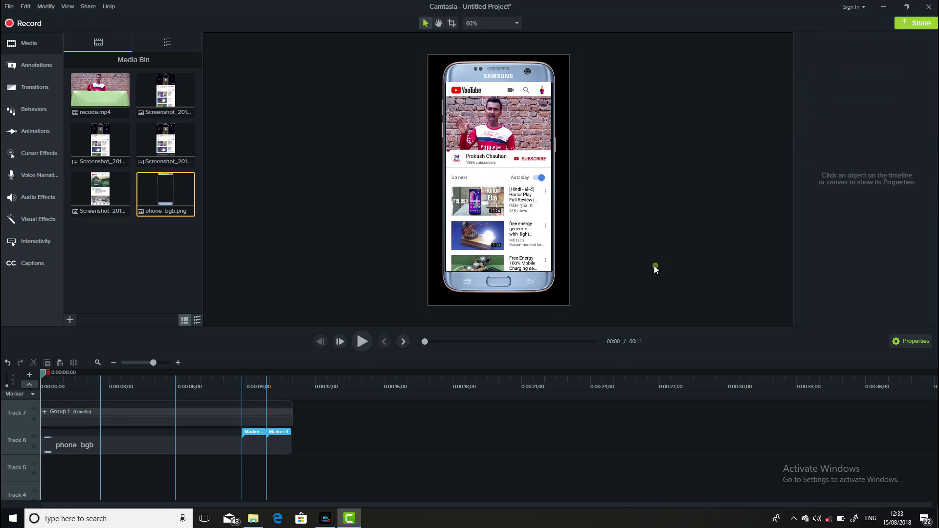
pyautogui.click(363, 342)
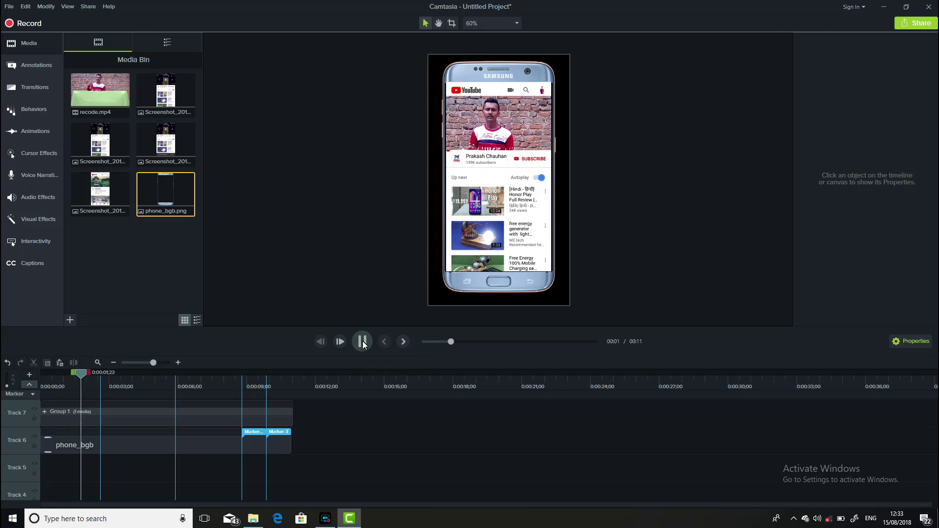